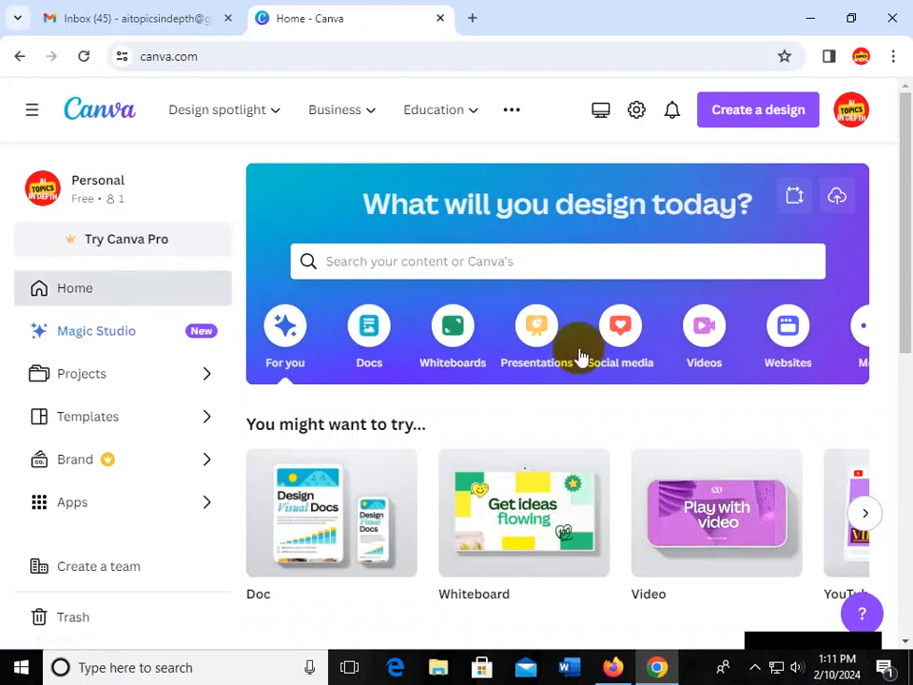
- Browse the popular social media design types on the home page
click(519, 257)
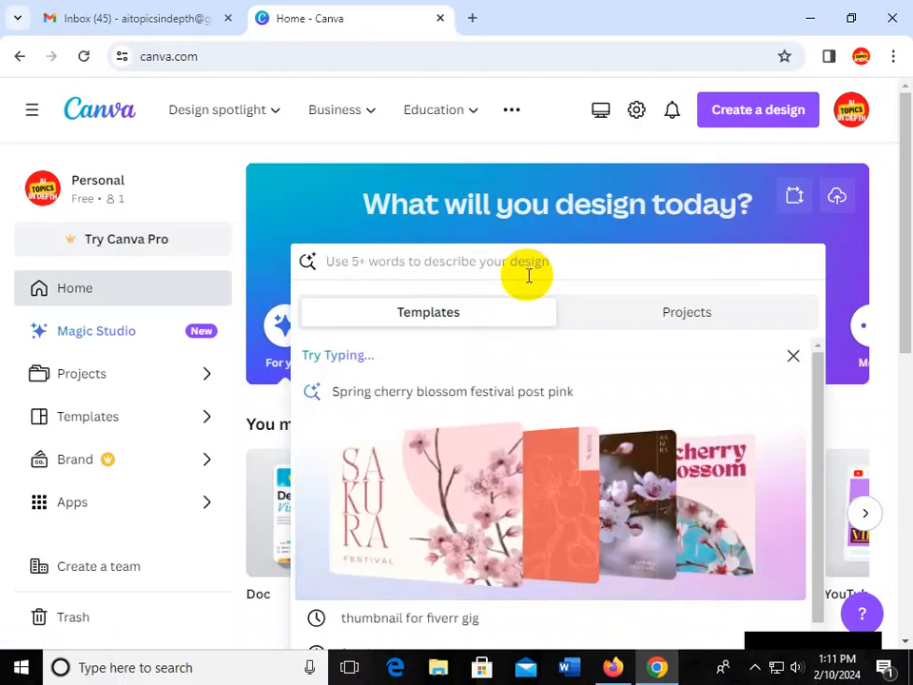
click(241, 281)
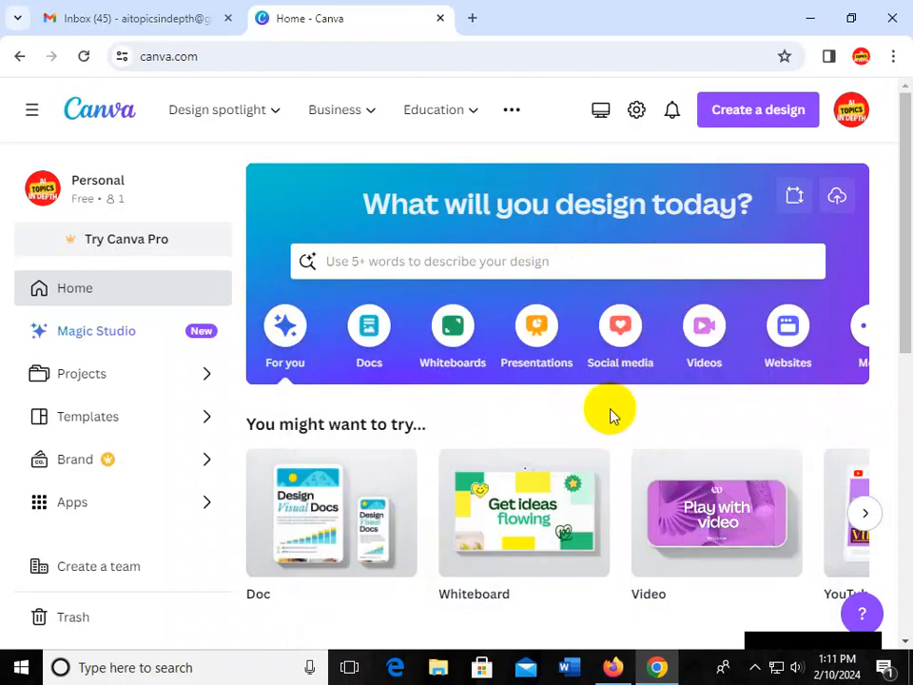
click(620, 347)
scroll(637, 362, down, 4)
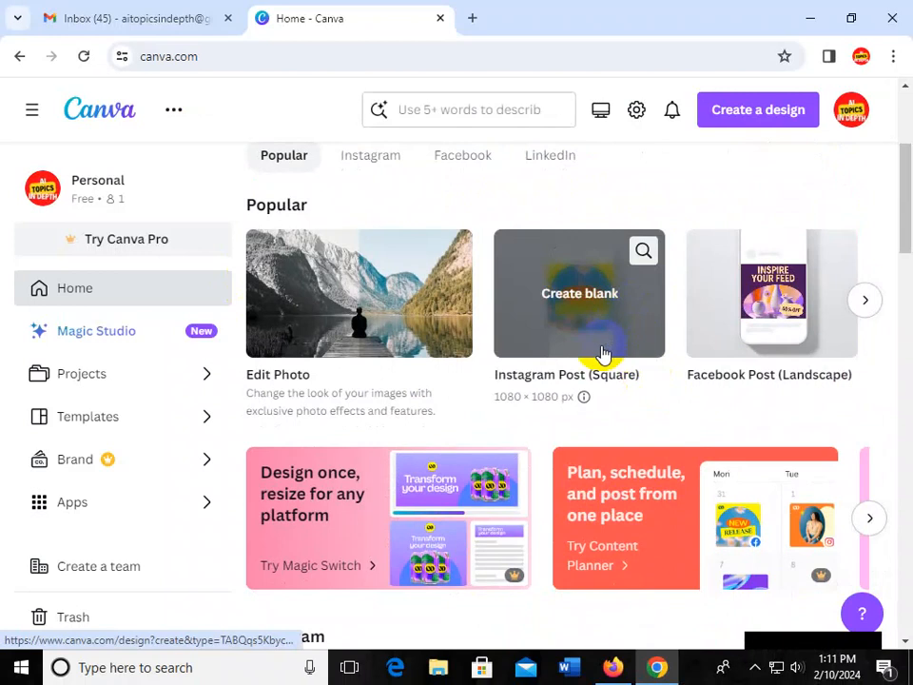
scroll(602, 352, up, 3)
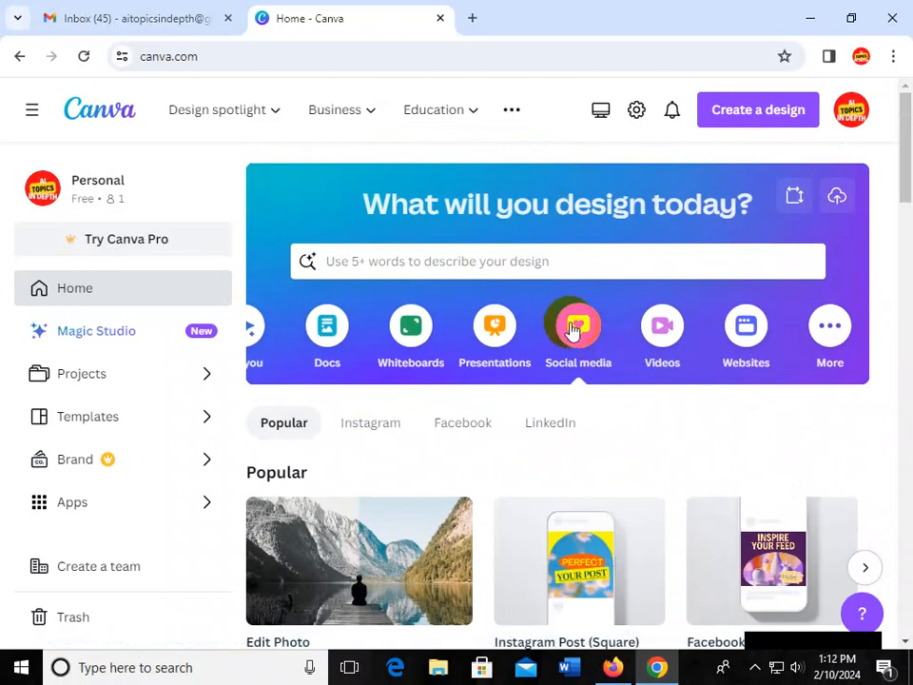
- Search the templates for "facebook page logo"
click(533, 269)
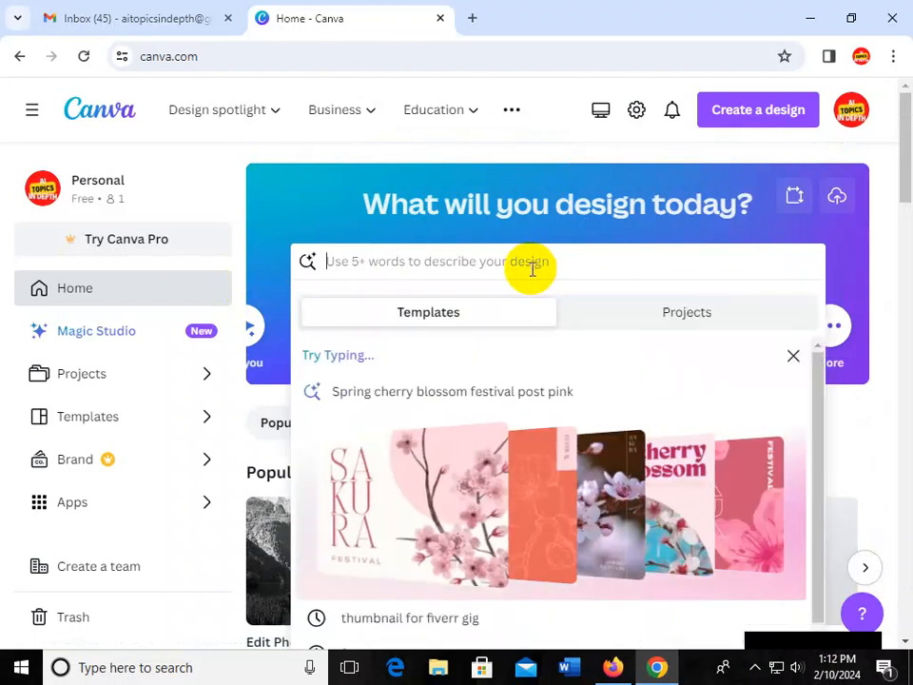
text(faceboo)
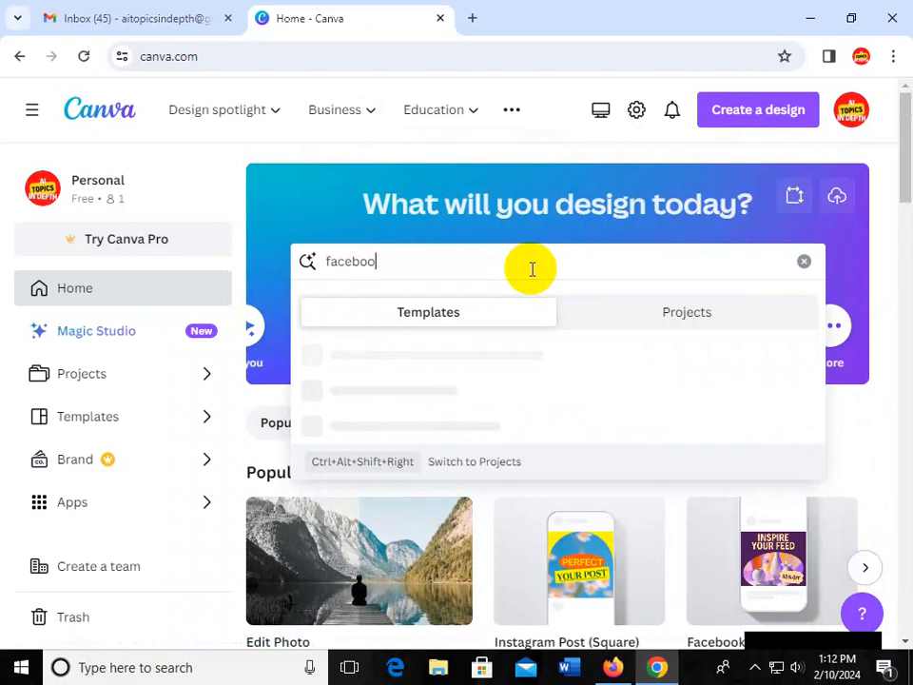
text(k logo)
key(Left)
key(Left)
key(Left)
key(Left)
text(page)
key(Return)
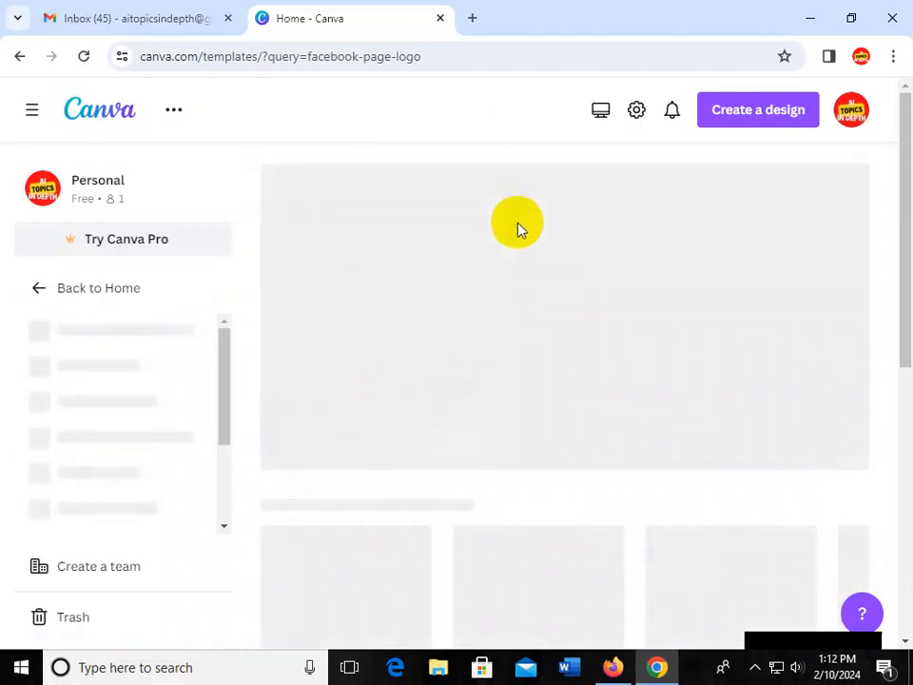
- Open the luxury bird star logo template from the results in a new tab and start customizing it
scroll(505, 380, down, 5)
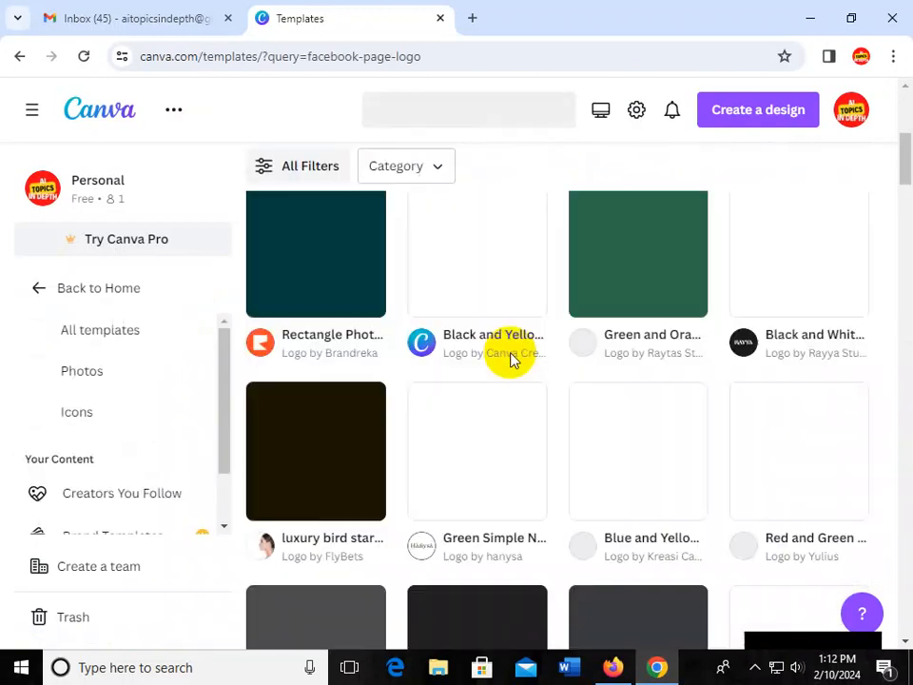
right_click(301, 443)
click(381, 253)
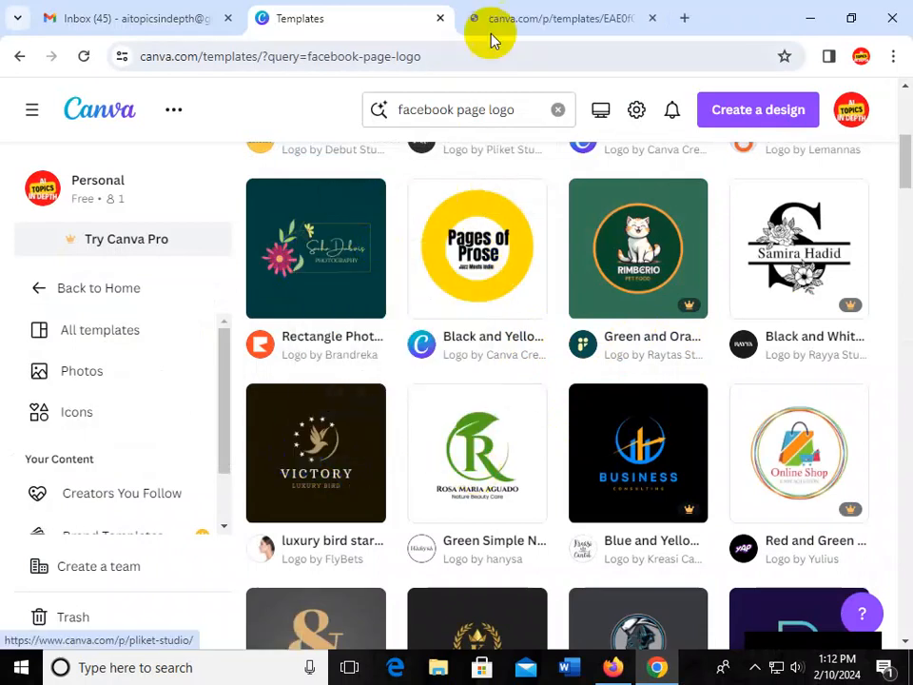
click(496, 23)
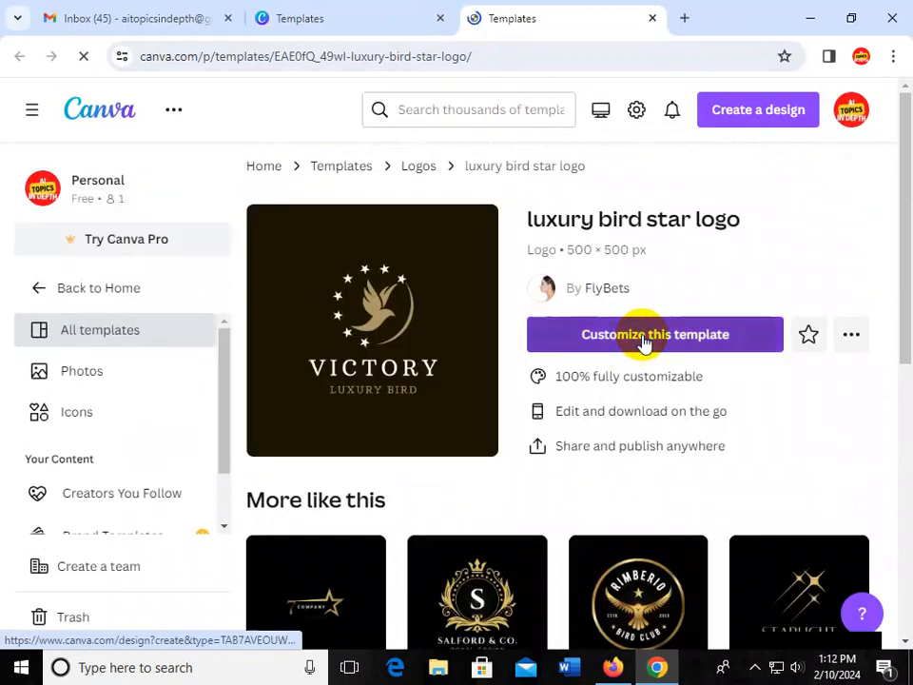
click(643, 338)
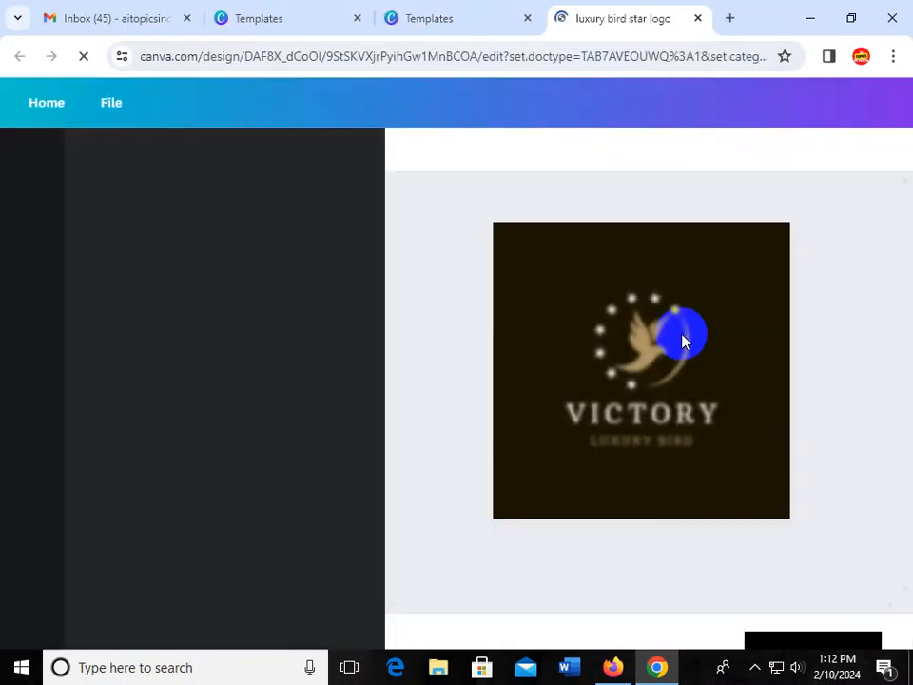
- Try deleting the bird and stars emblem from the logo, and undo the deletion
click(675, 355)
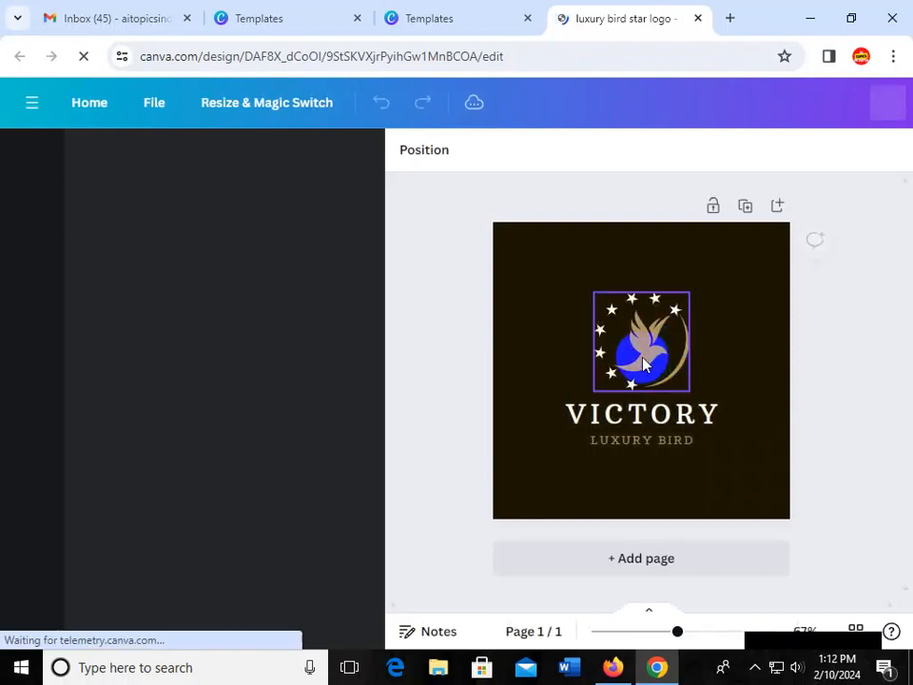
key(Delete)
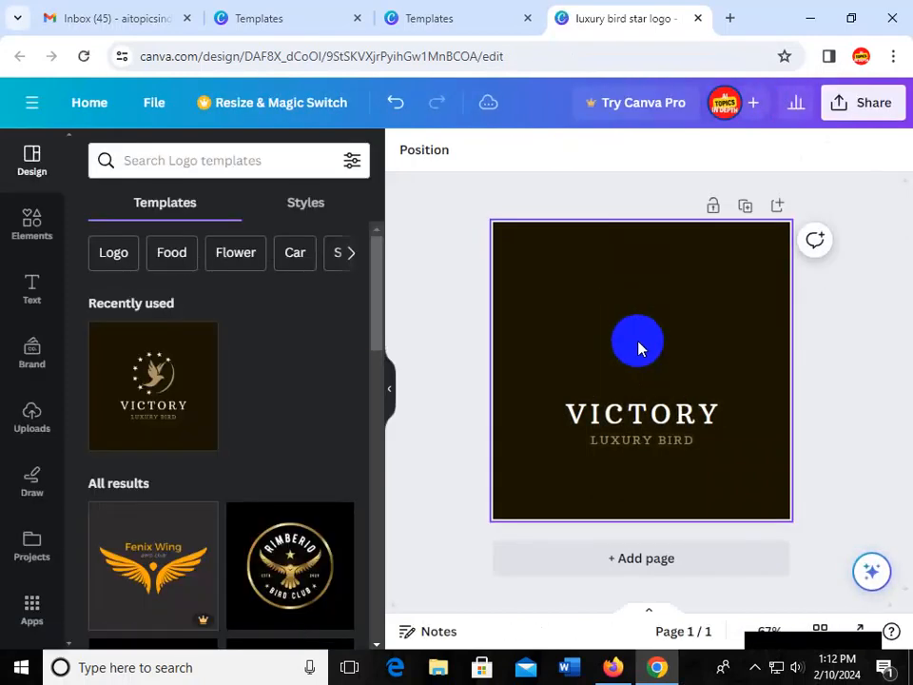
key(ctrl+z)
- Replace the logo's main text "VICTORY" with "AI TOPICS IN DEPTH"
double_click(663, 410)
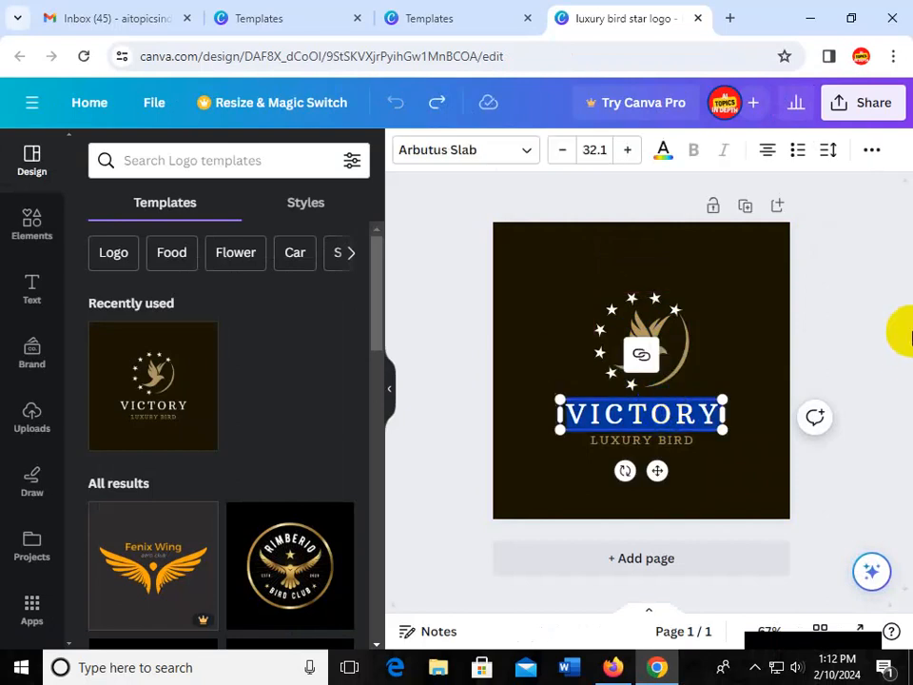
text(AI TOPICS)
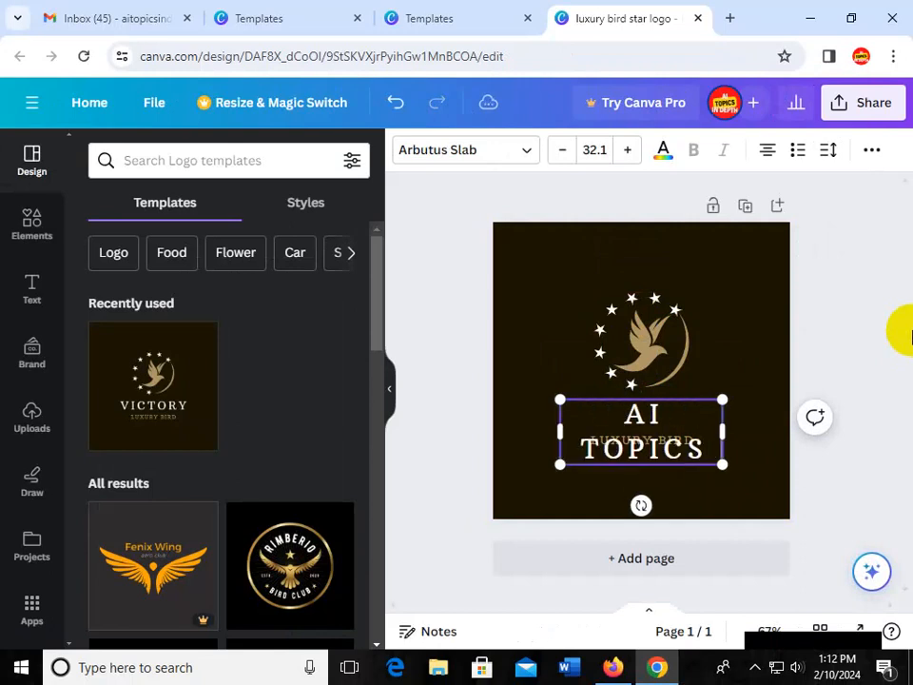
text( IN DEPTH)
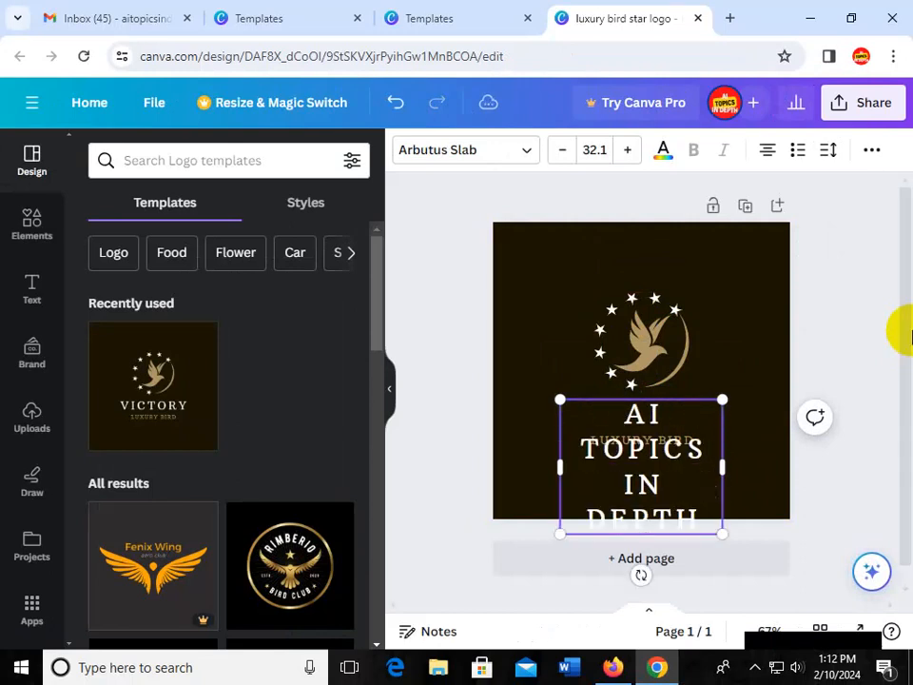
- Reduce the font size of the whole "AI TOPICS IN DEPTH" text to 16.1
key(ctrl+a)
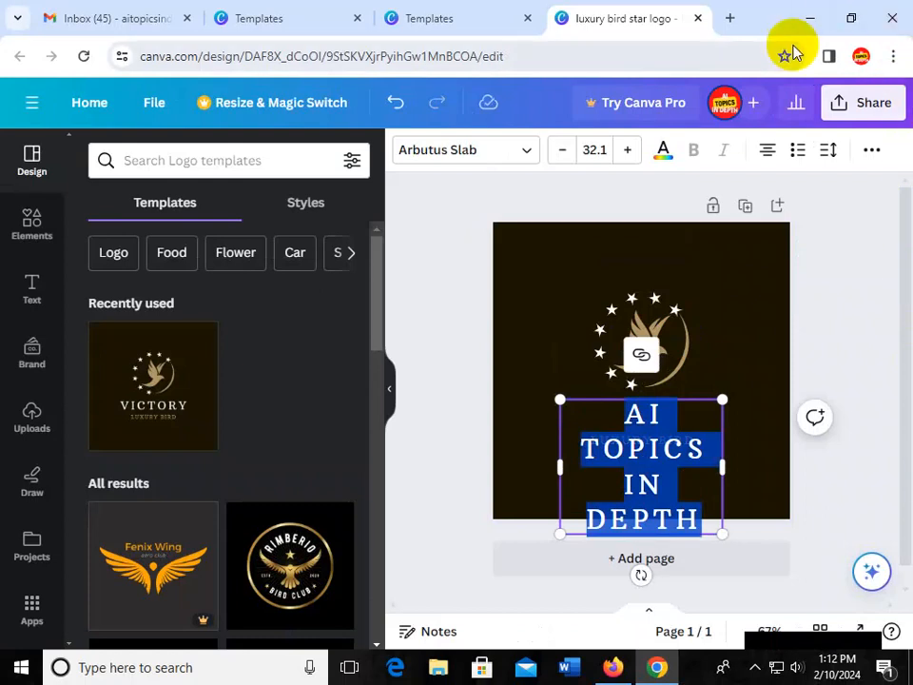
click(563, 151)
click(563, 151)
click(565, 150)
click(564, 150)
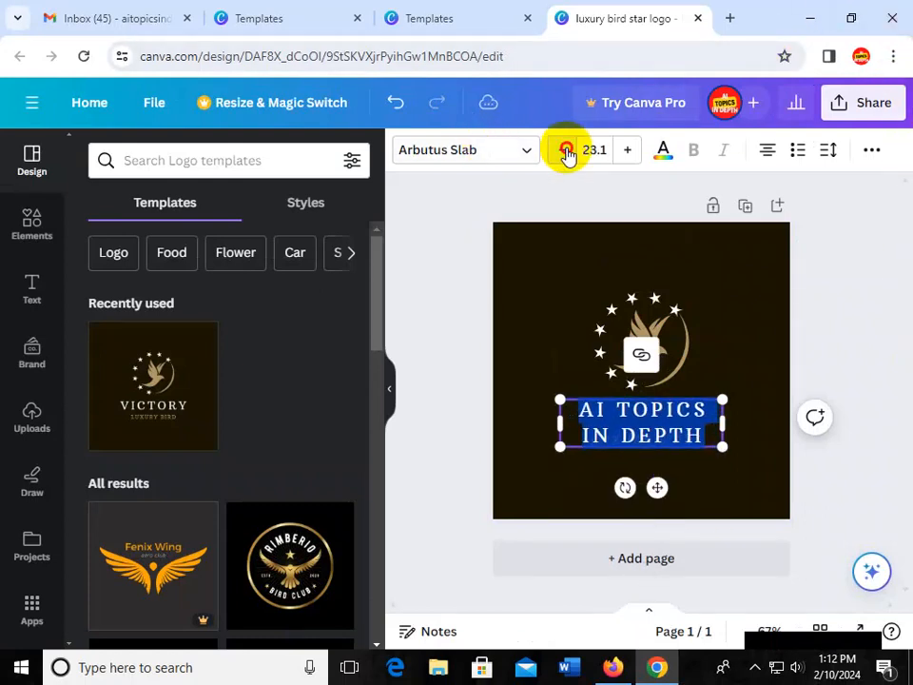
click(565, 151)
click(565, 150)
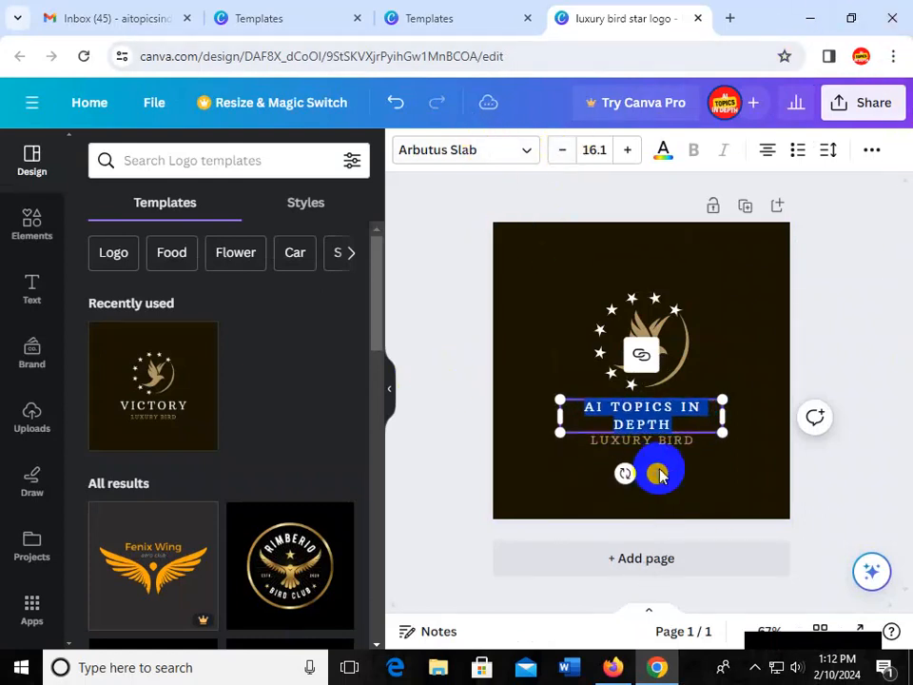
- Replace the "LUXURY BIRD" subtitle with the page owner's full name in capital letters, fixing the mistyped ending of the middle word
click(674, 440)
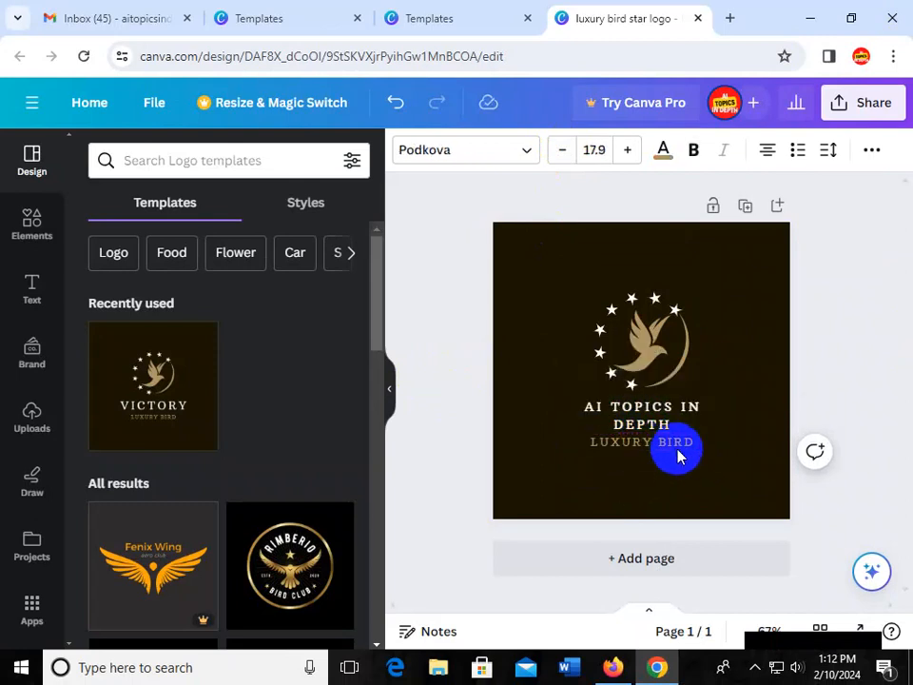
double_click(676, 442)
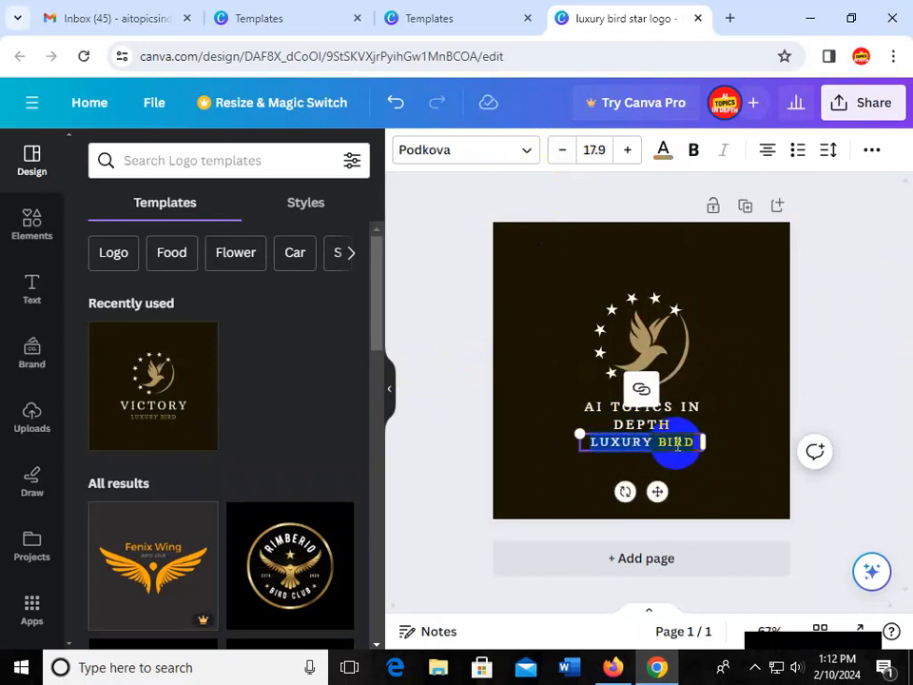
text(MD. BADIUZZAMAN)
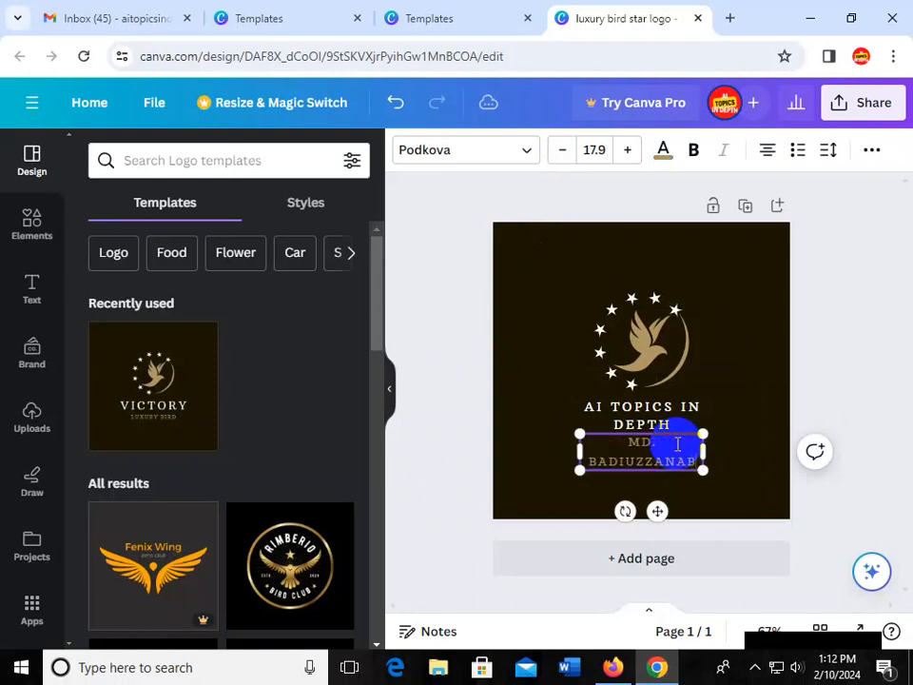
text( BIPLOB)
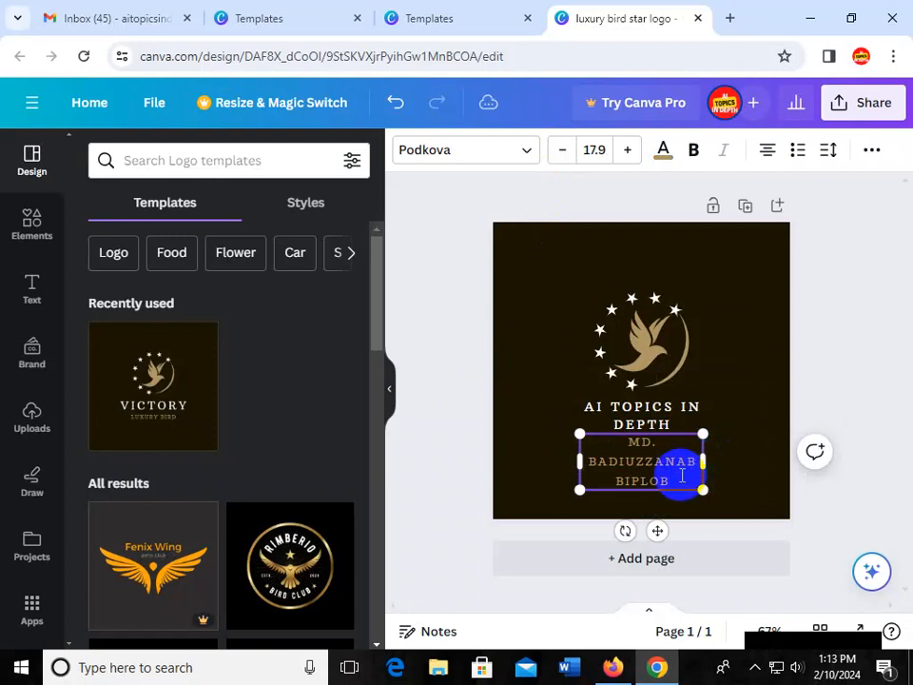
key(BackSpace)
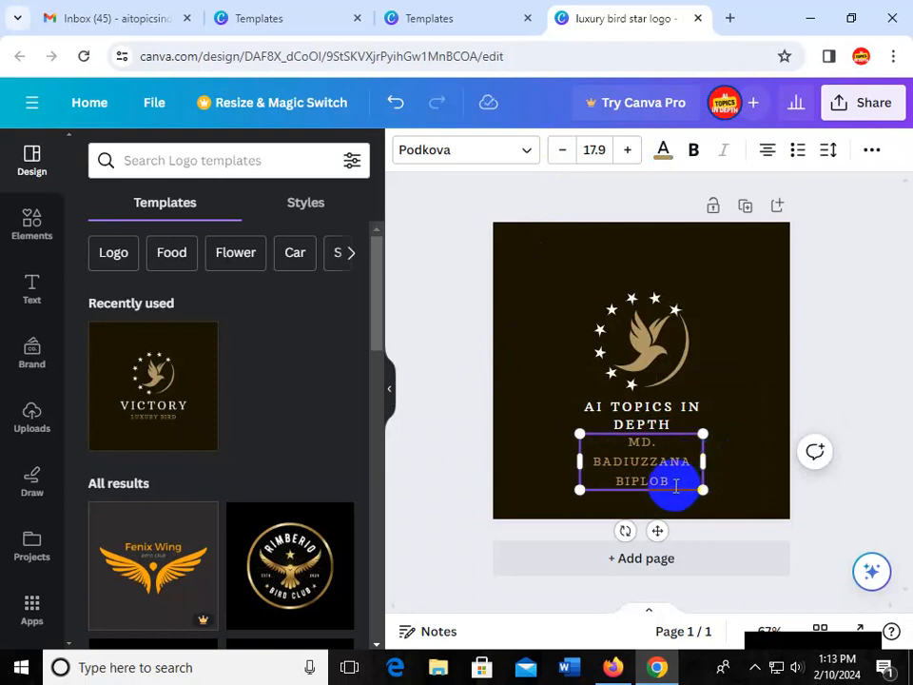
key(BackSpace)
key(BackSpace)
key(BackSpace)
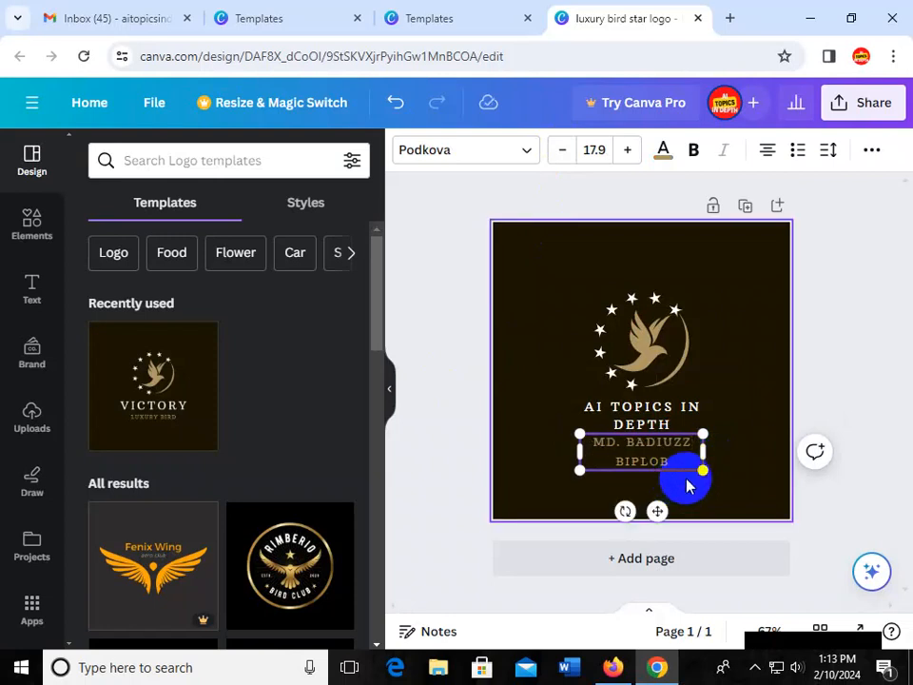
text(MAN)
- Reduce the font size of the owner's name in the subtitle to 12.9
drag(687, 478, 611, 433)
click(563, 150)
click(563, 151)
click(563, 150)
click(563, 150)
click(563, 151)
click(453, 358)
- Insert the missing letter in the owner's name in the logo's subtitle
click(680, 458)
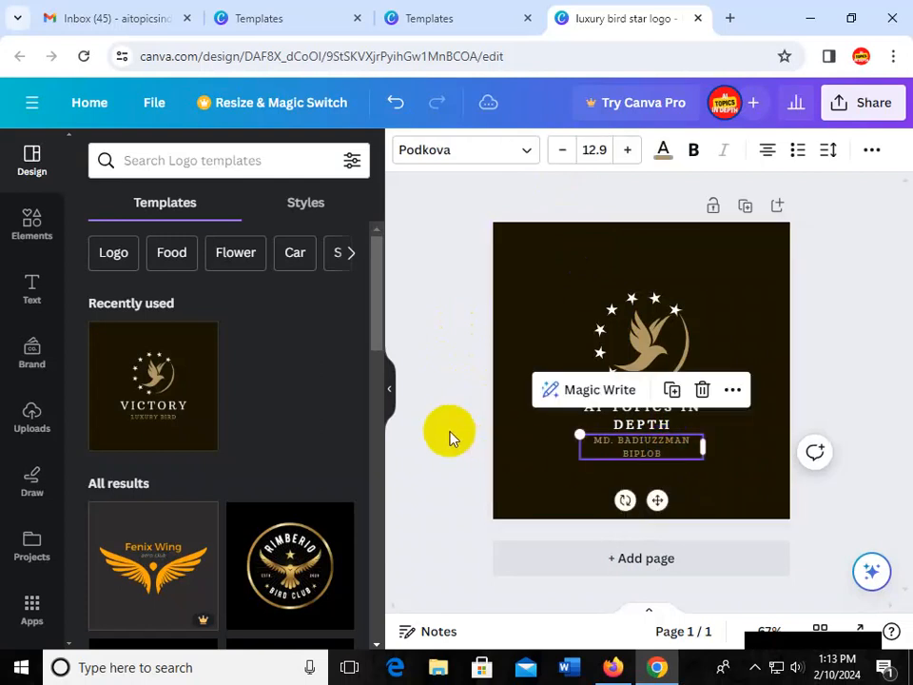
click(670, 471)
click(666, 446)
click(666, 446)
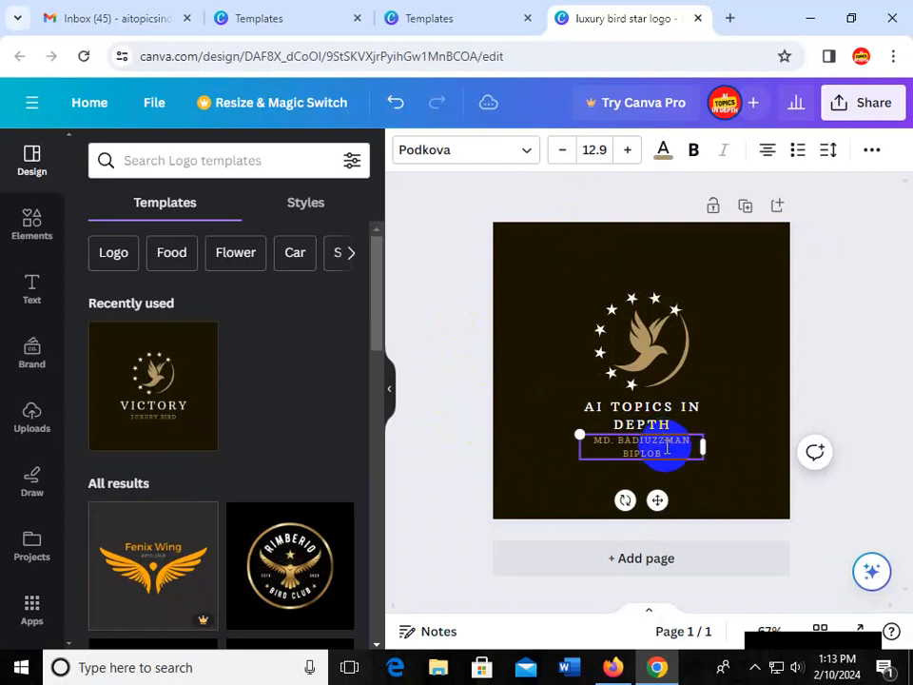
text(A)
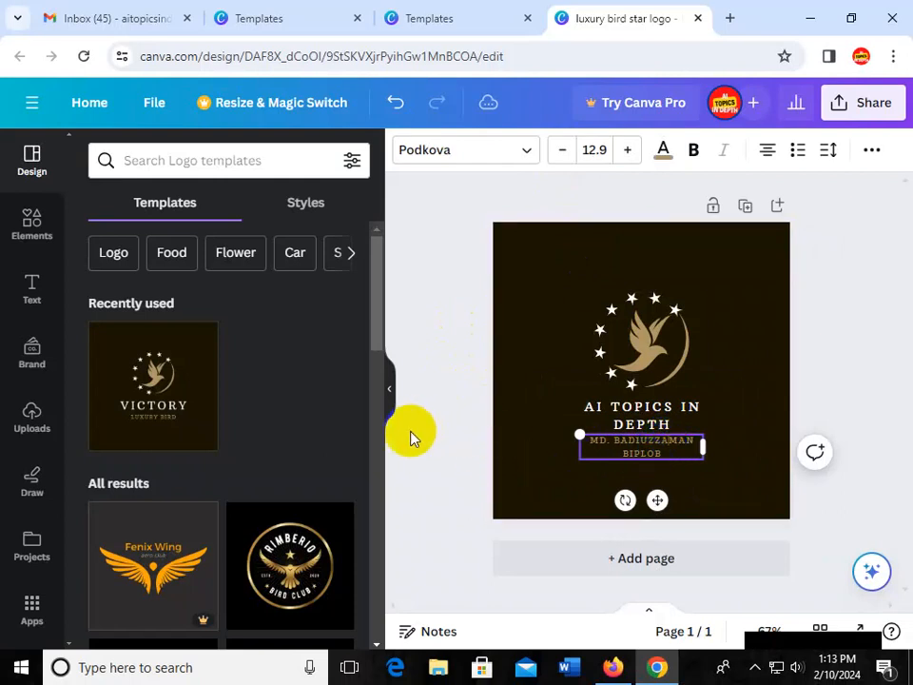
click(655, 451)
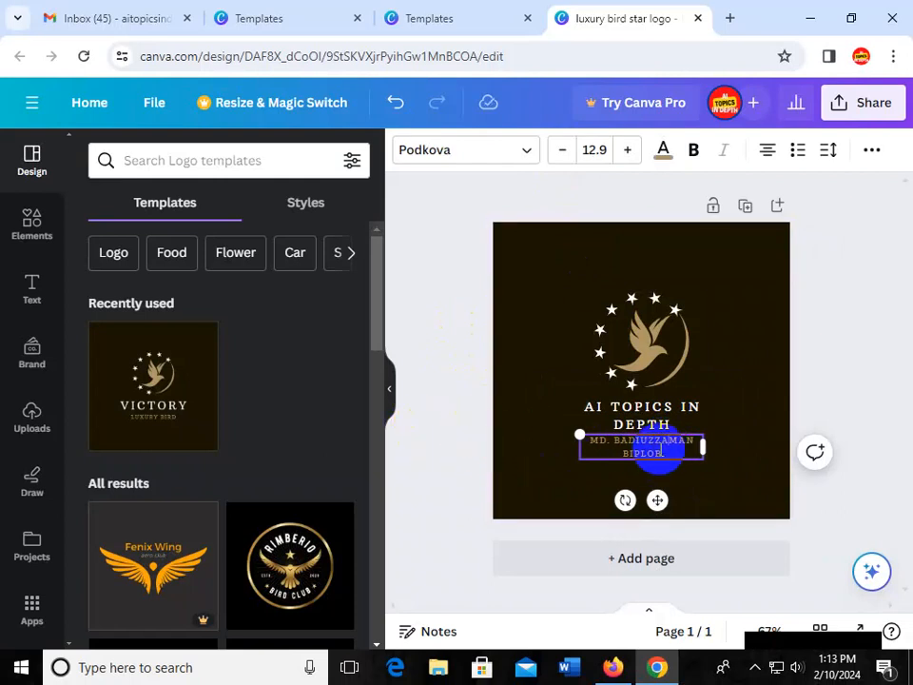
- Examine the sharing options and the file types offered for downloading the logo
click(861, 104)
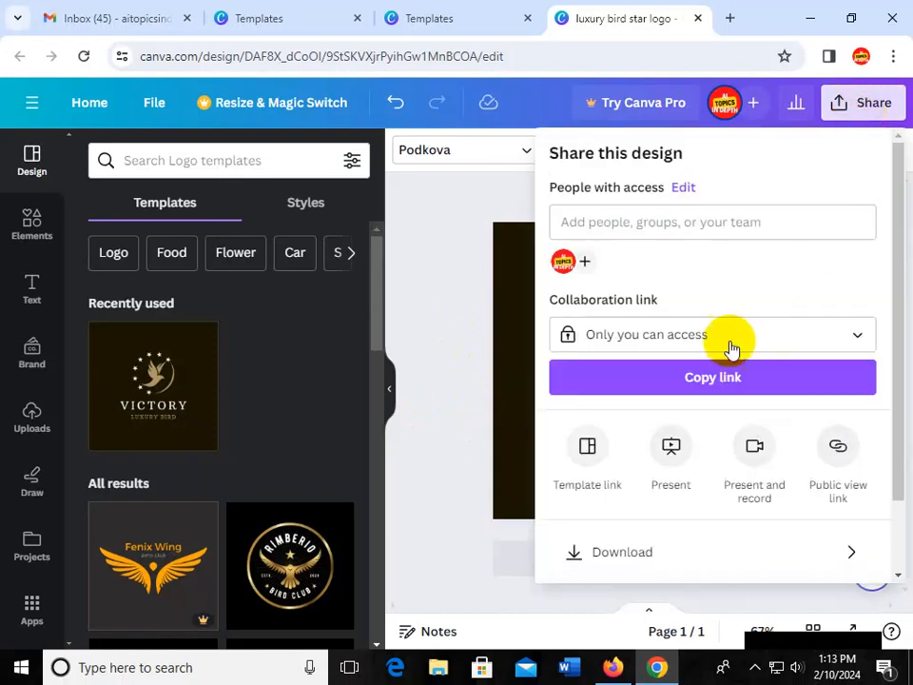
scroll(776, 387, down, 2)
click(660, 469)
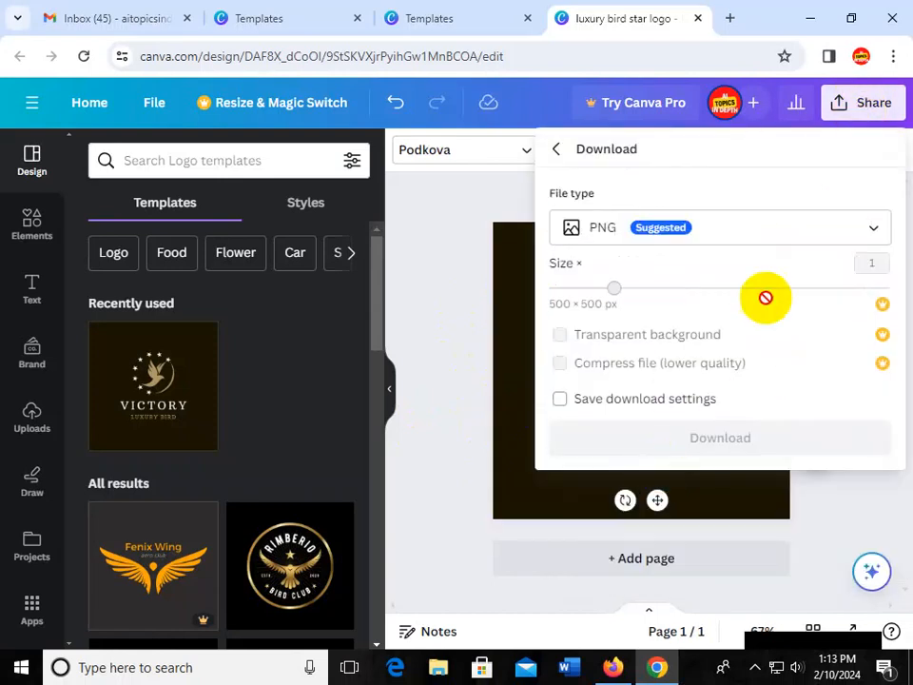
click(716, 237)
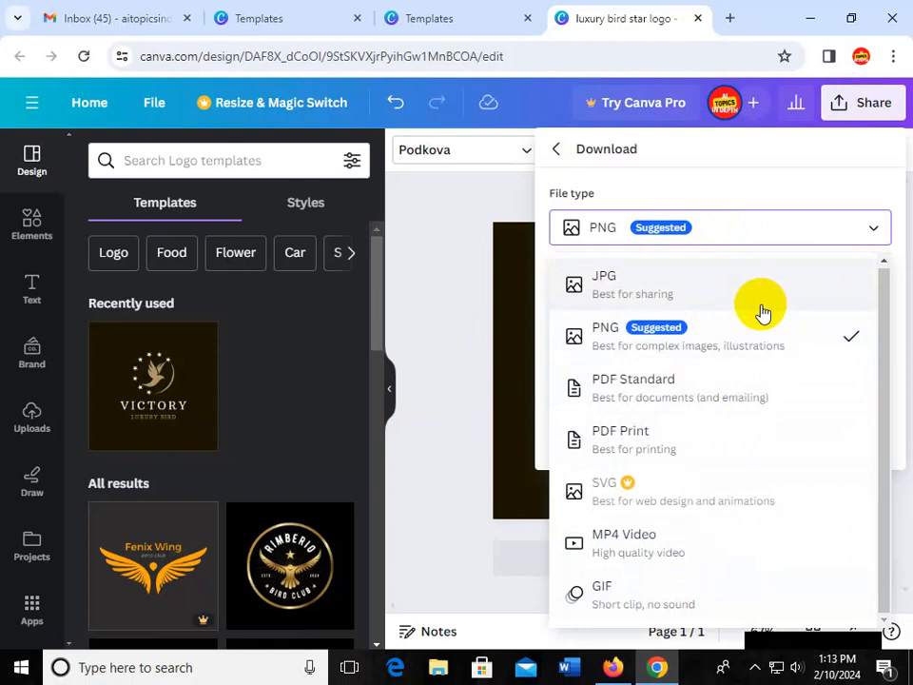
click(427, 348)
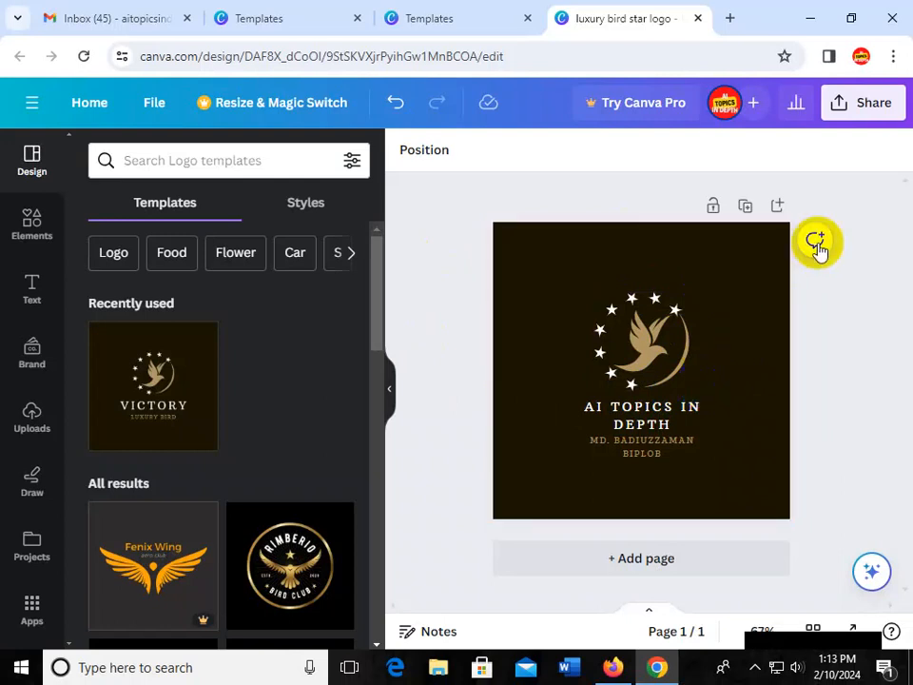
click(858, 113)
click(444, 353)
click(821, 387)
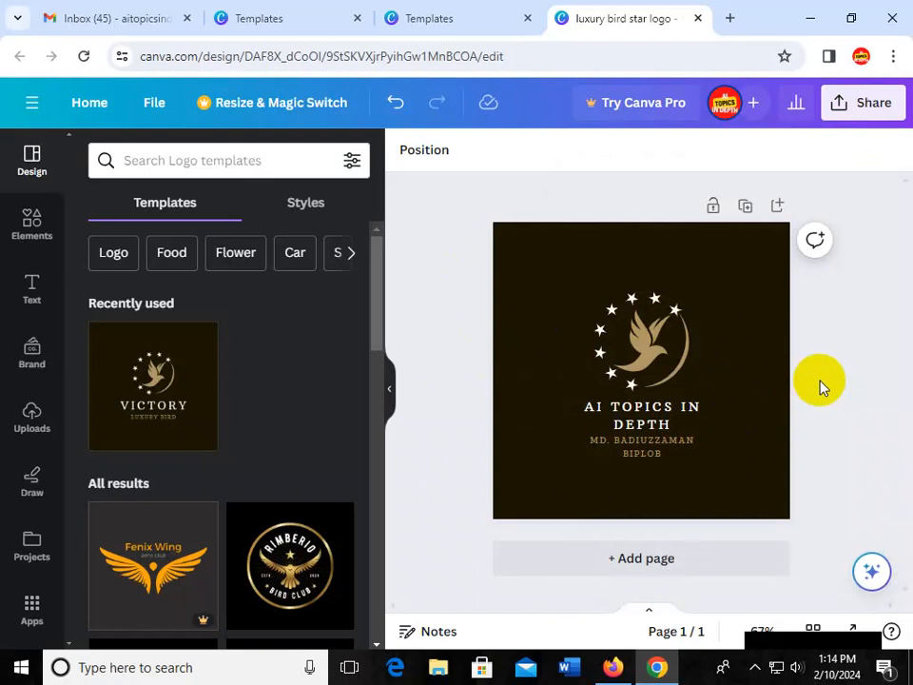
- Download the logo design as a PDF Standard file
click(854, 107)
scroll(672, 399, down, 2)
click(675, 468)
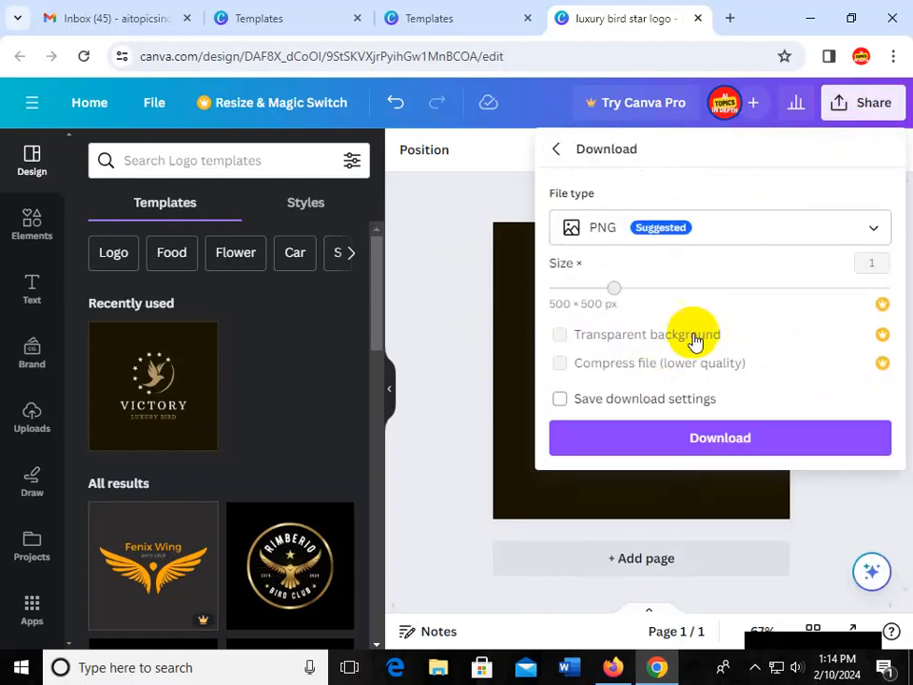
click(659, 238)
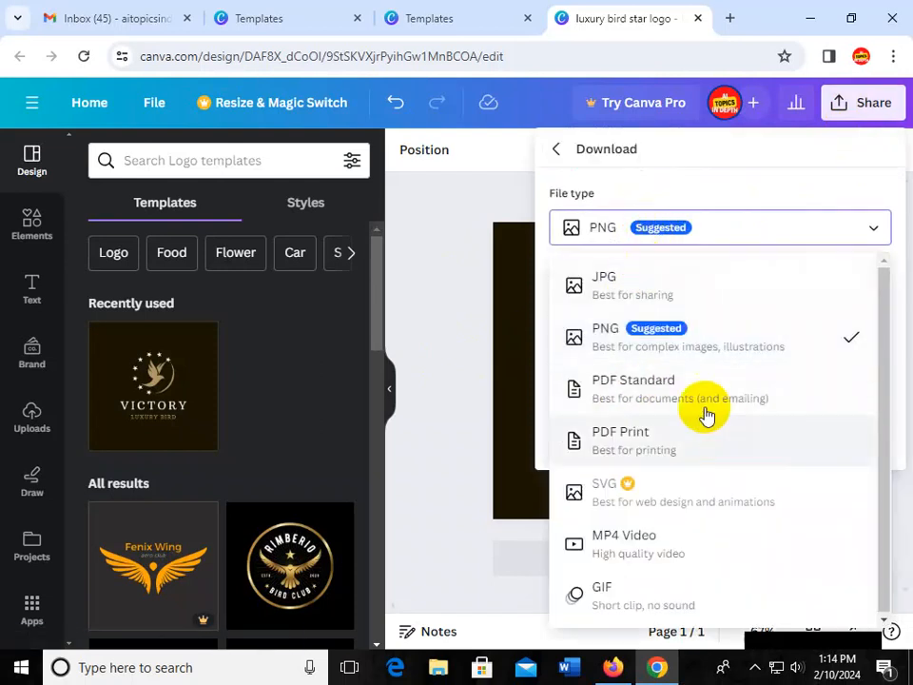
click(665, 387)
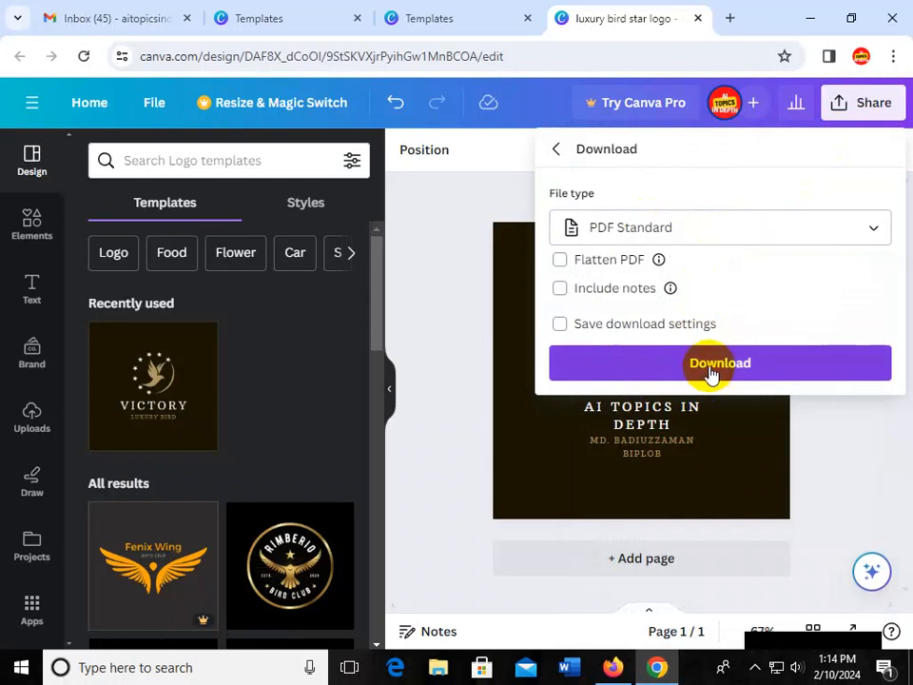
click(708, 374)
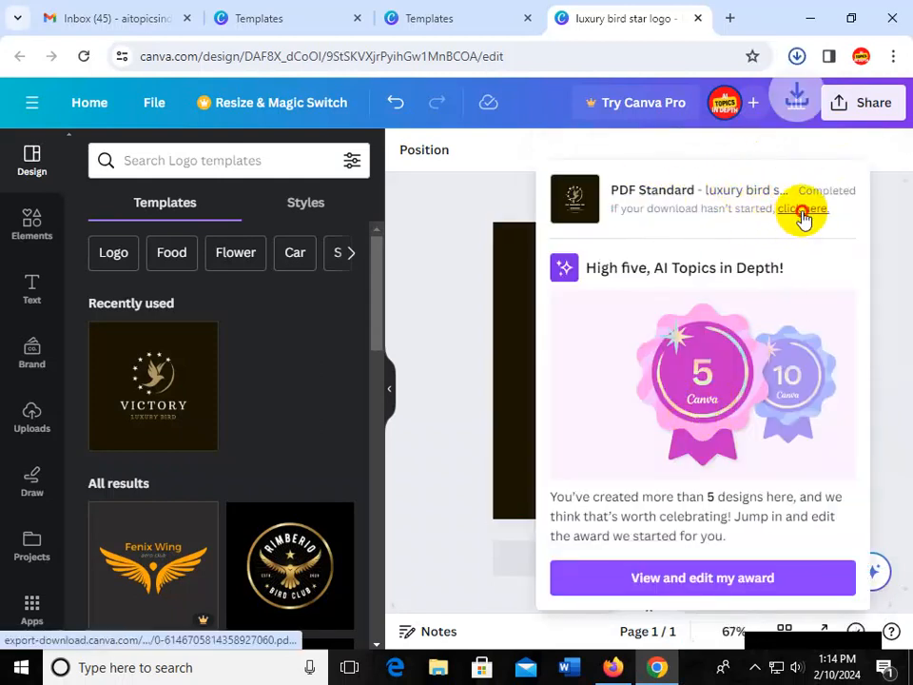
- Show the downloaded luxury bird star logo PDF in its folder and check the folder path
click(797, 59)
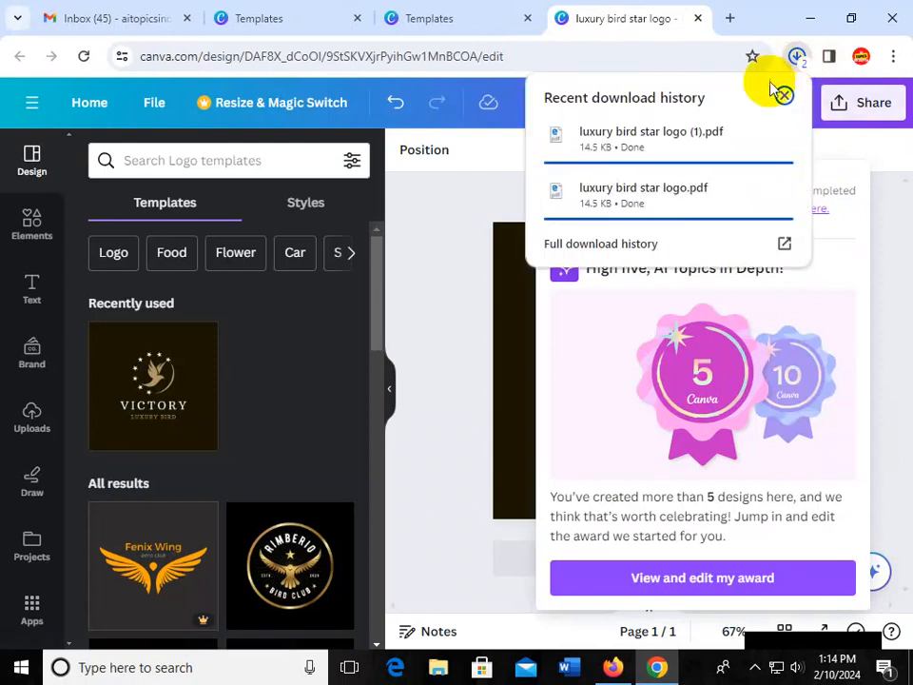
click(749, 181)
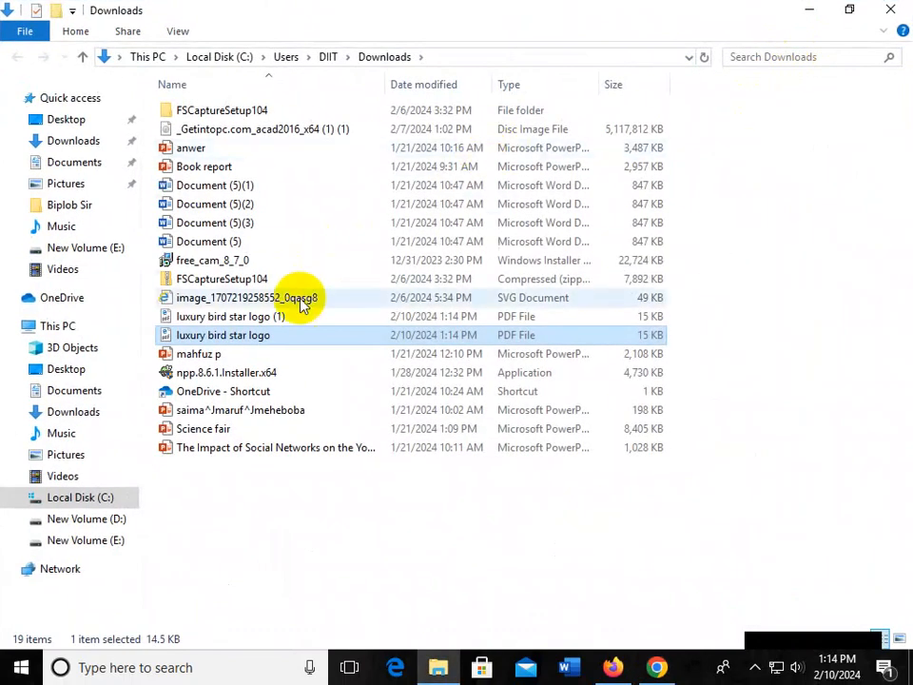
click(444, 59)
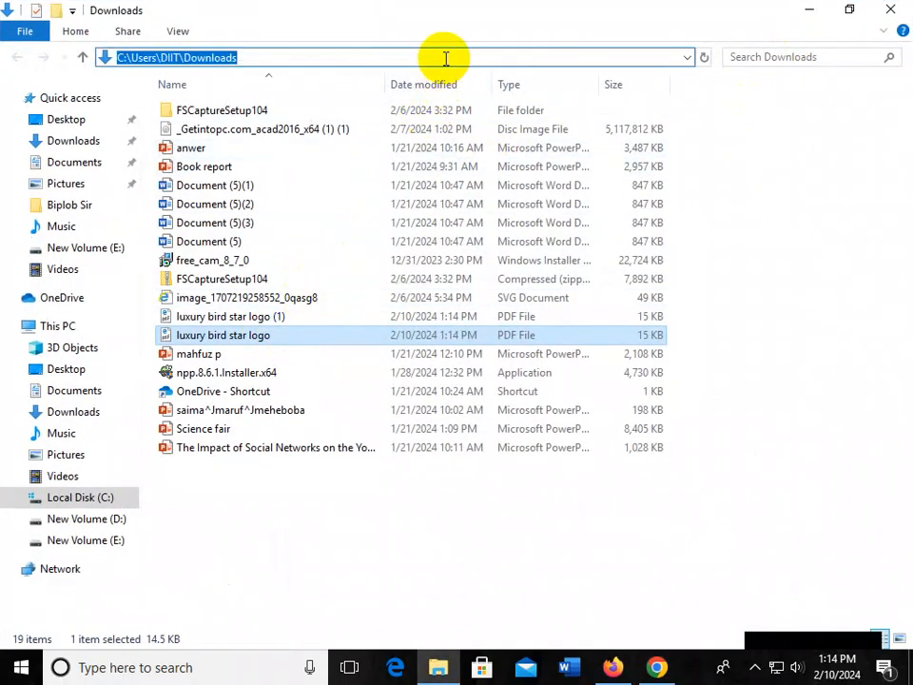
- Switch back to Chrome, search for photopea in a new tab, and open the Photopea editor without its intro banner
click(656, 669)
click(717, 14)
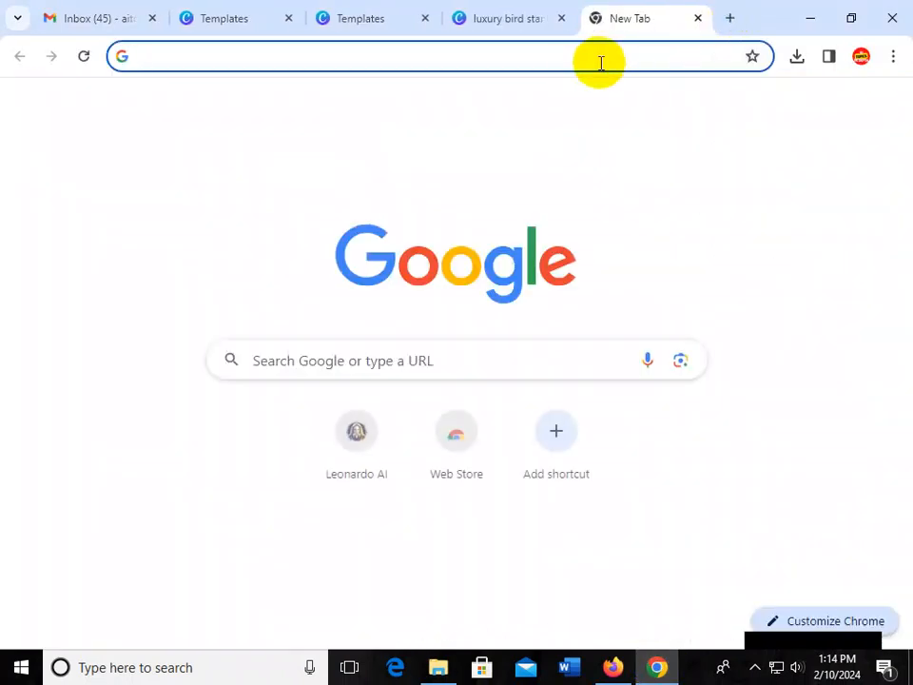
text(photope)
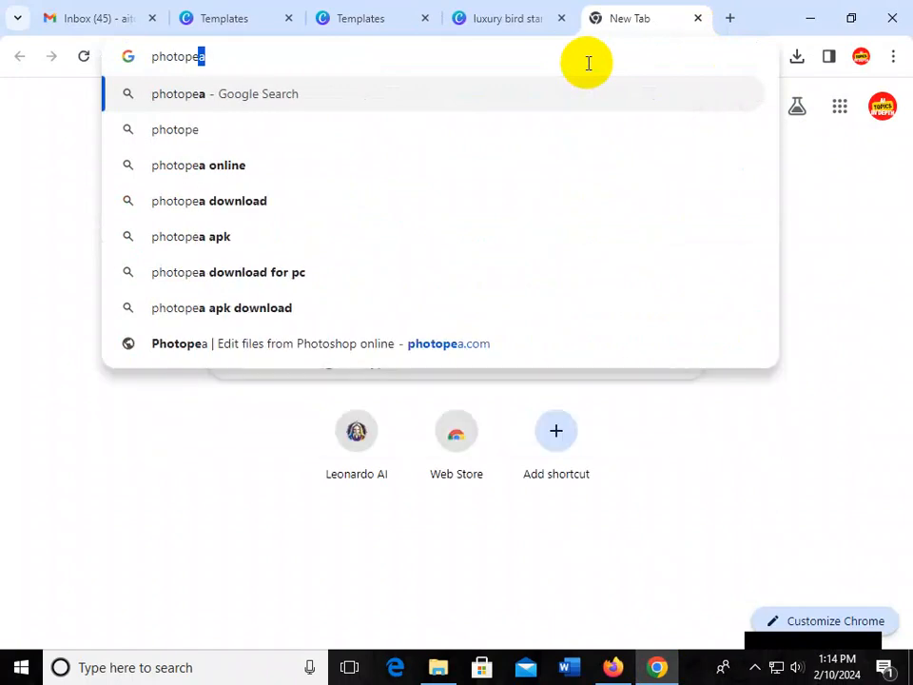
text(a)
key(Return)
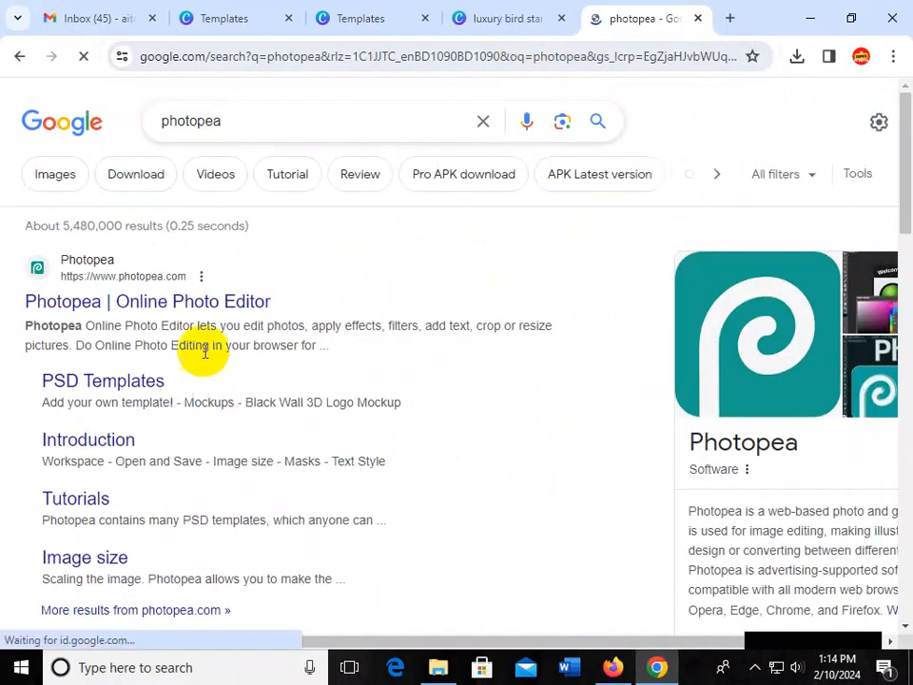
click(238, 303)
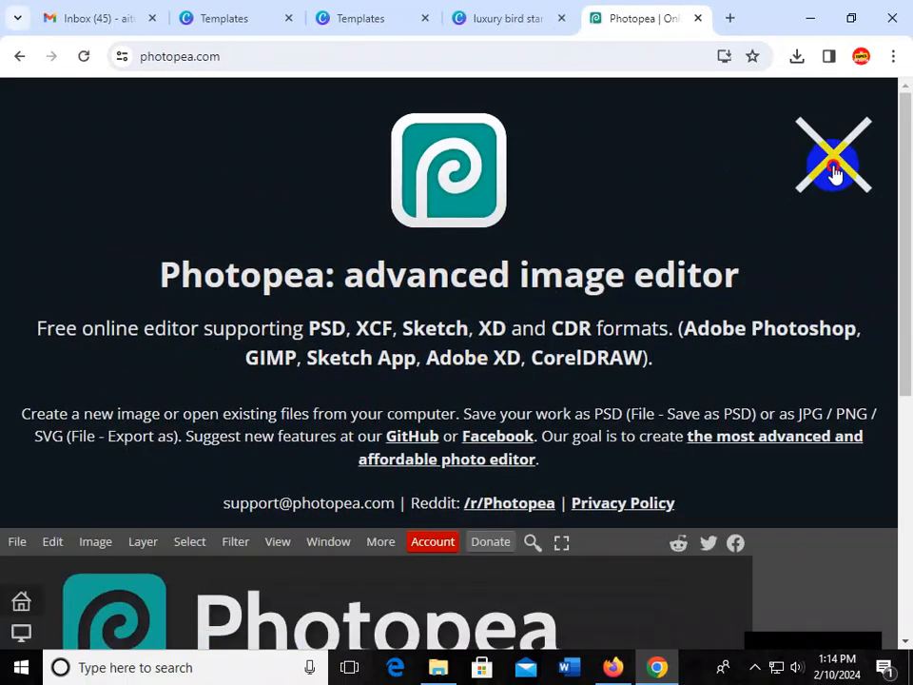
click(834, 174)
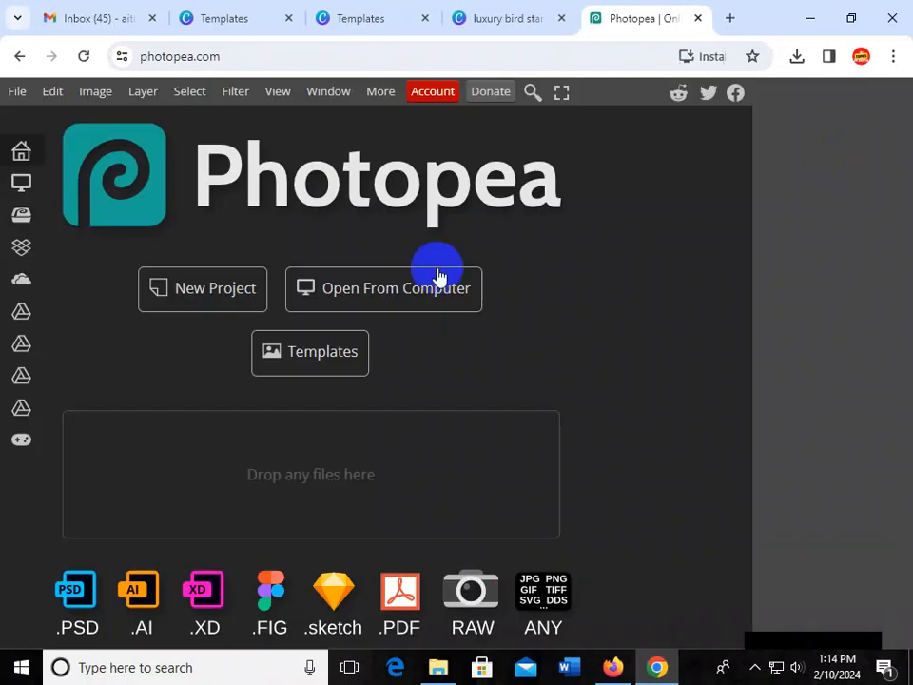
- Log in to Photopea with the AI Topics in Depth Google account and close the account window
click(434, 93)
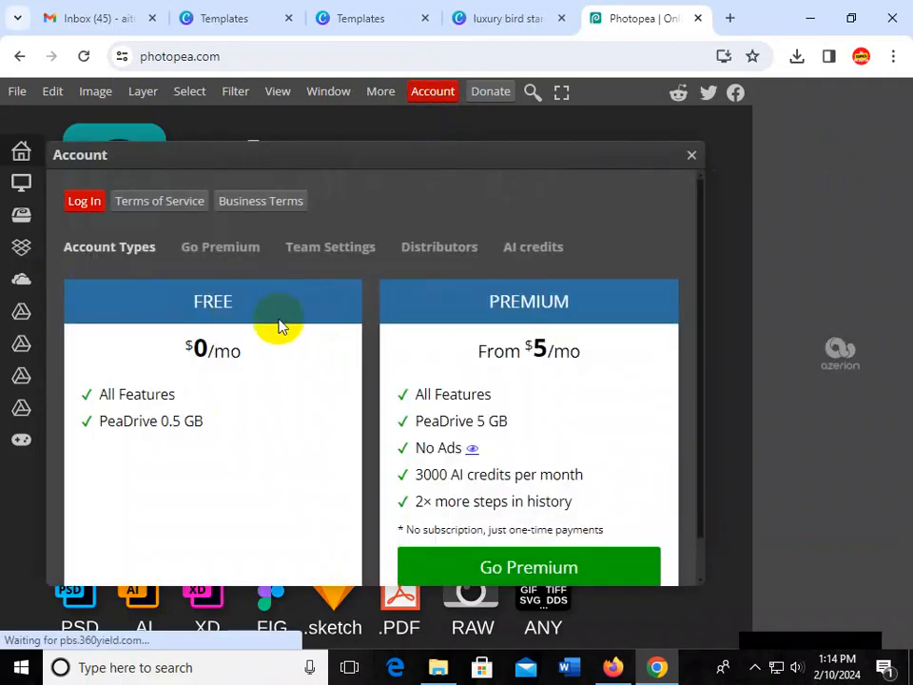
click(86, 202)
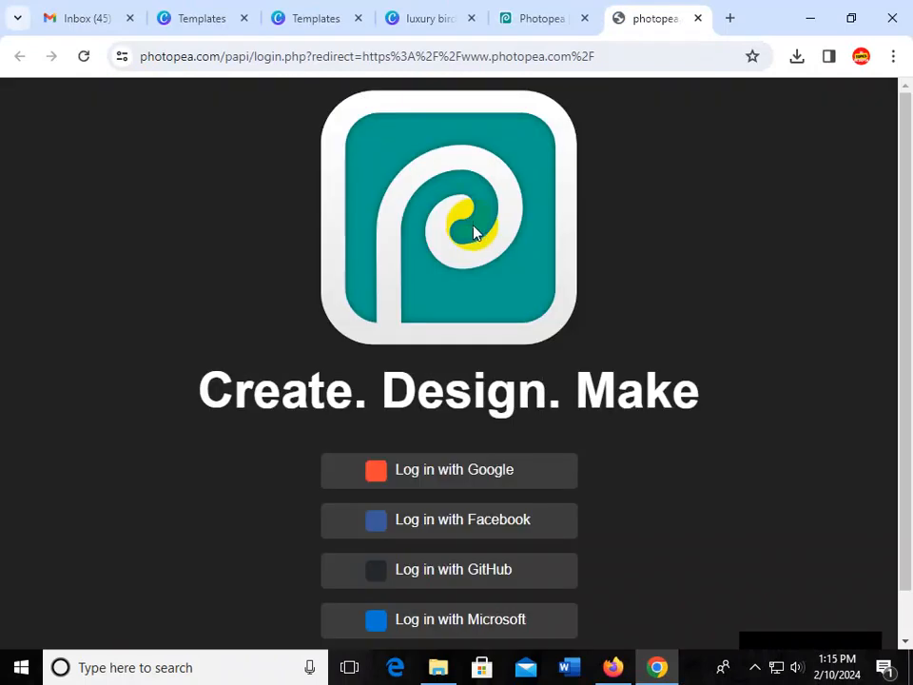
scroll(474, 231, down, 1)
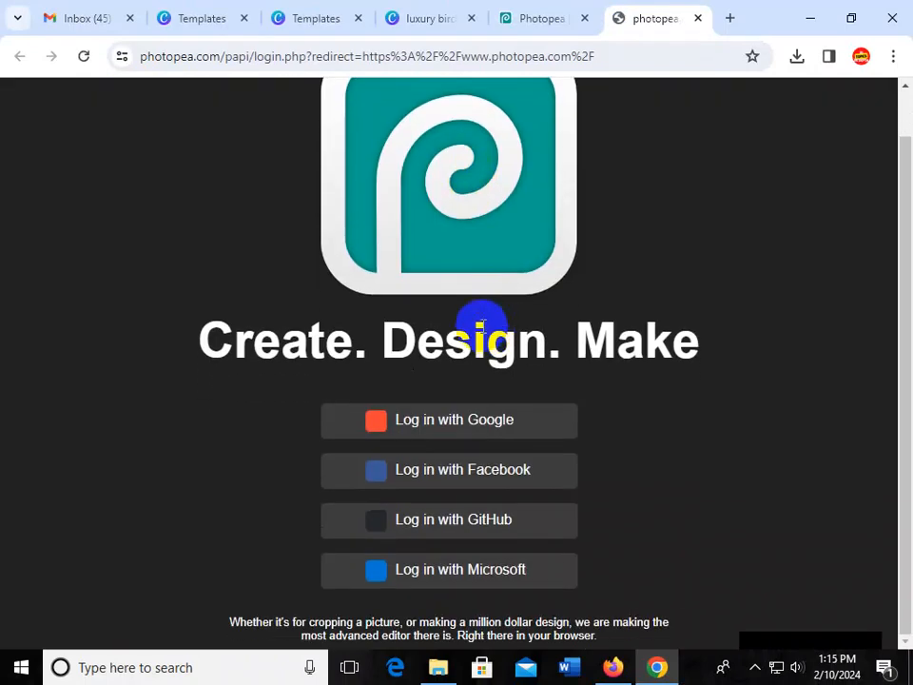
click(521, 429)
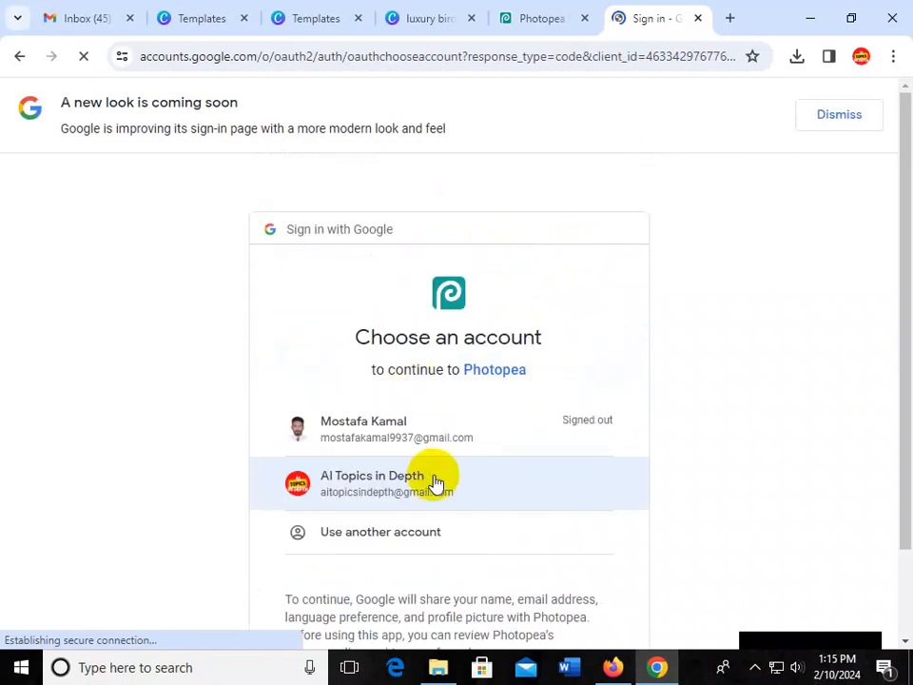
click(487, 483)
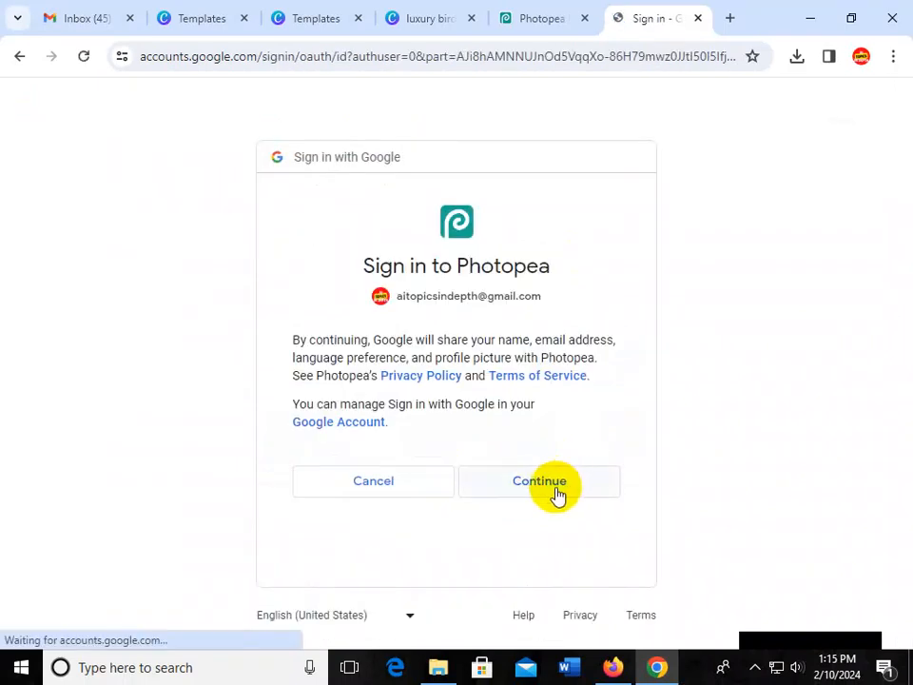
click(556, 491)
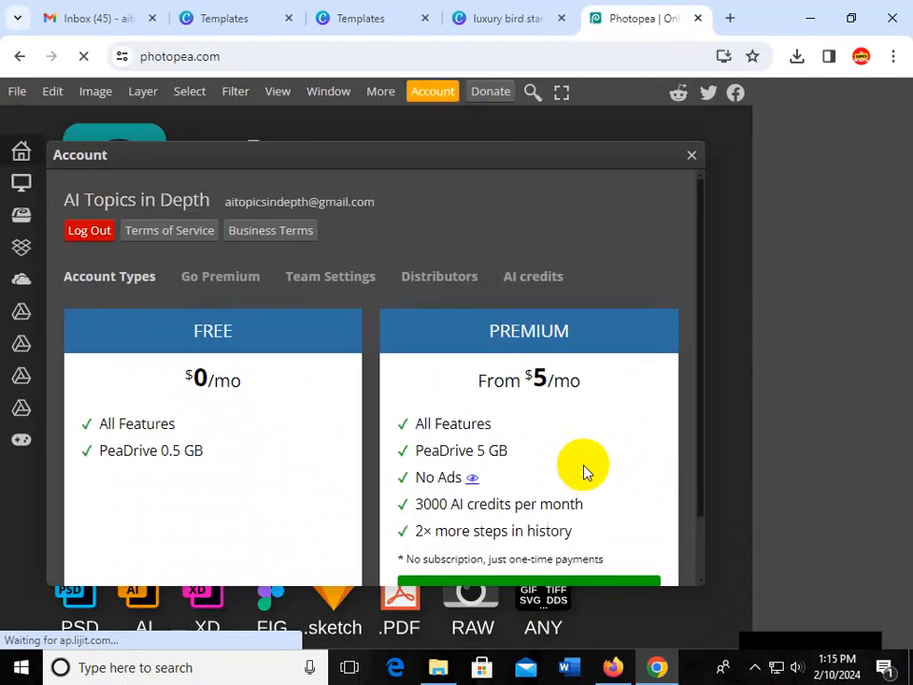
click(692, 156)
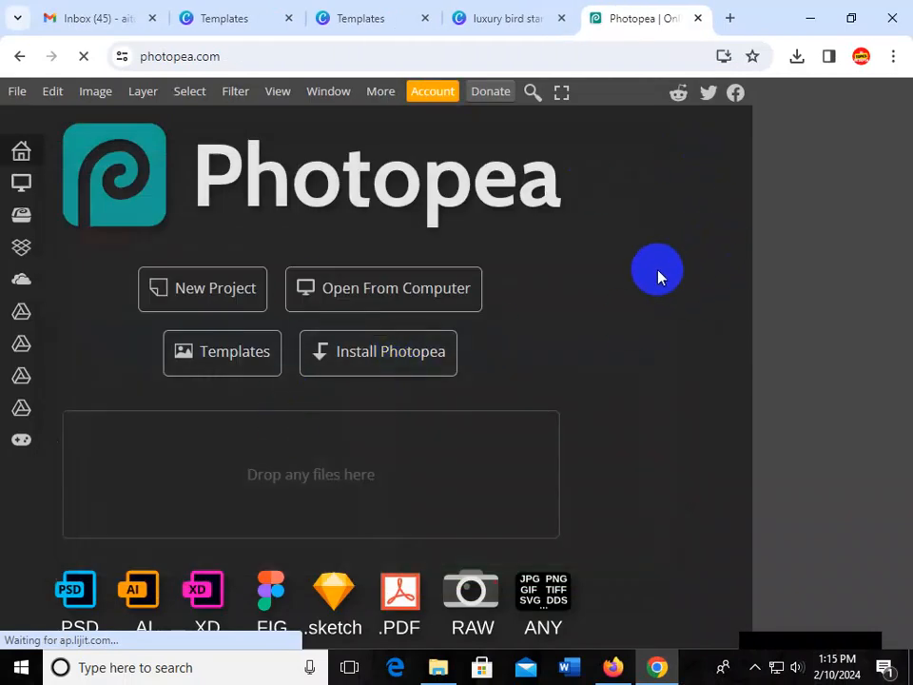
- Open the luxury bird star logo PDF in Photopea from the Downloads folder in File Explorer
click(437, 666)
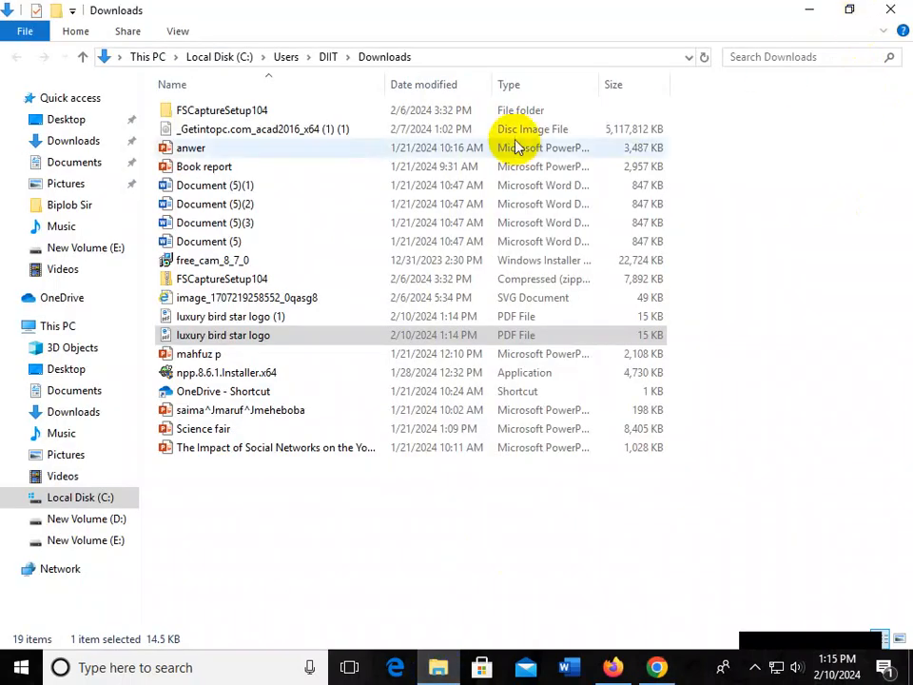
click(849, 11)
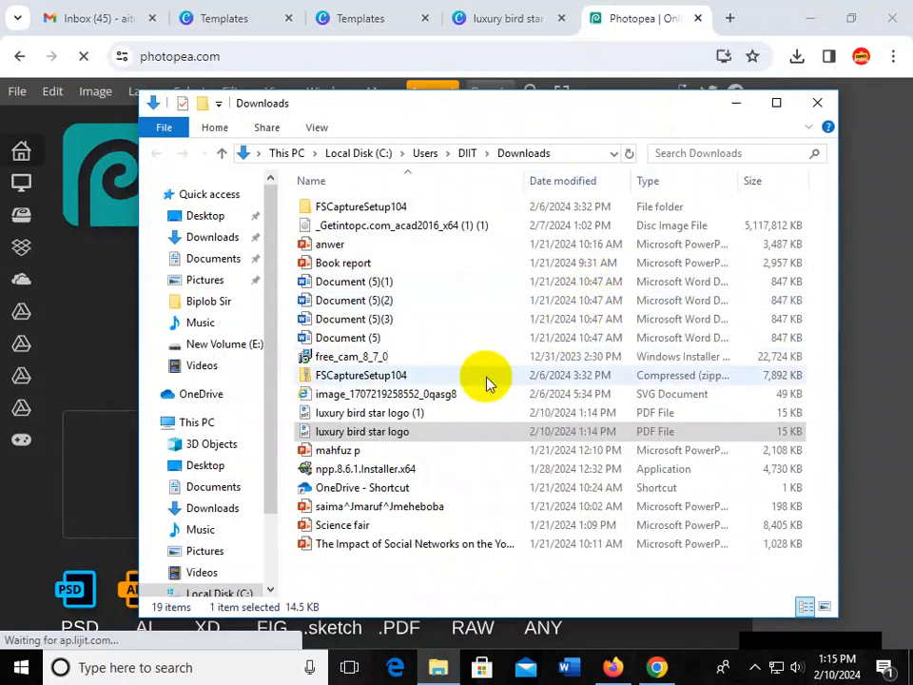
drag(616, 106, 837, 330)
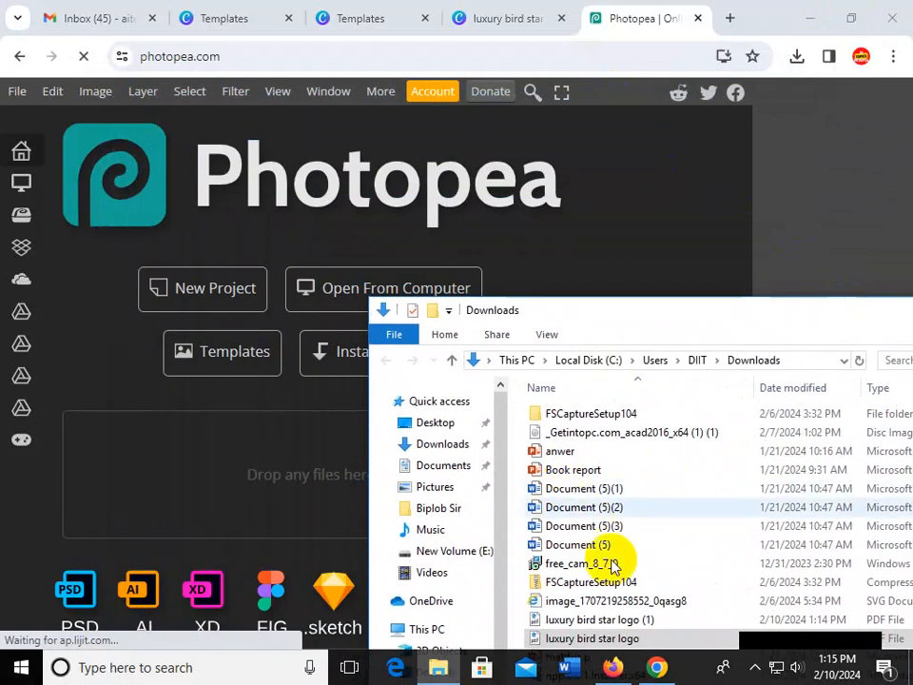
drag(654, 644, 217, 396)
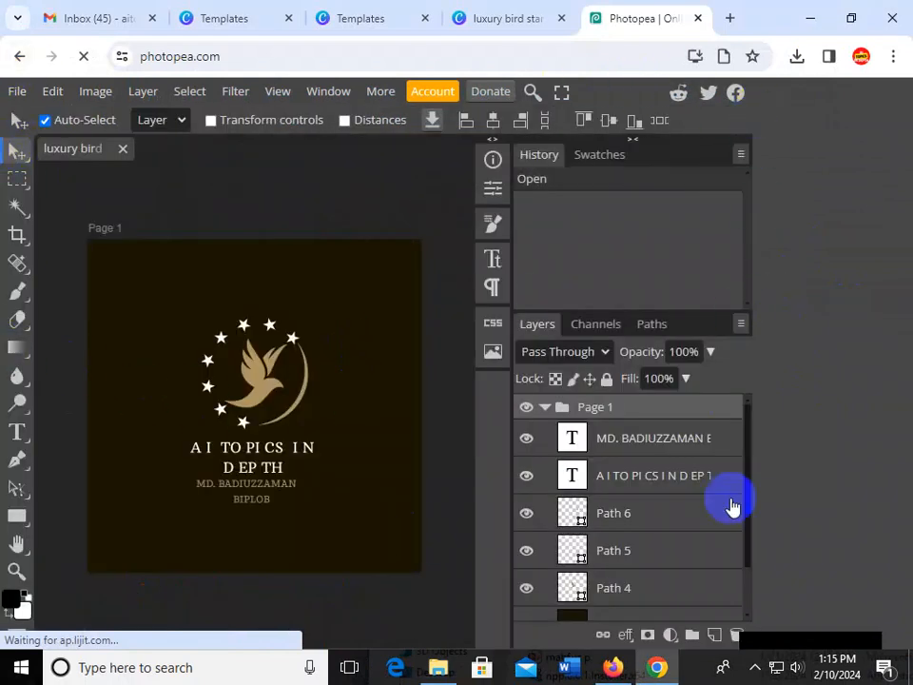
- Examine the logo's separate layers, including the bird, the two texts and the crescent arc
scroll(729, 476, down, 2)
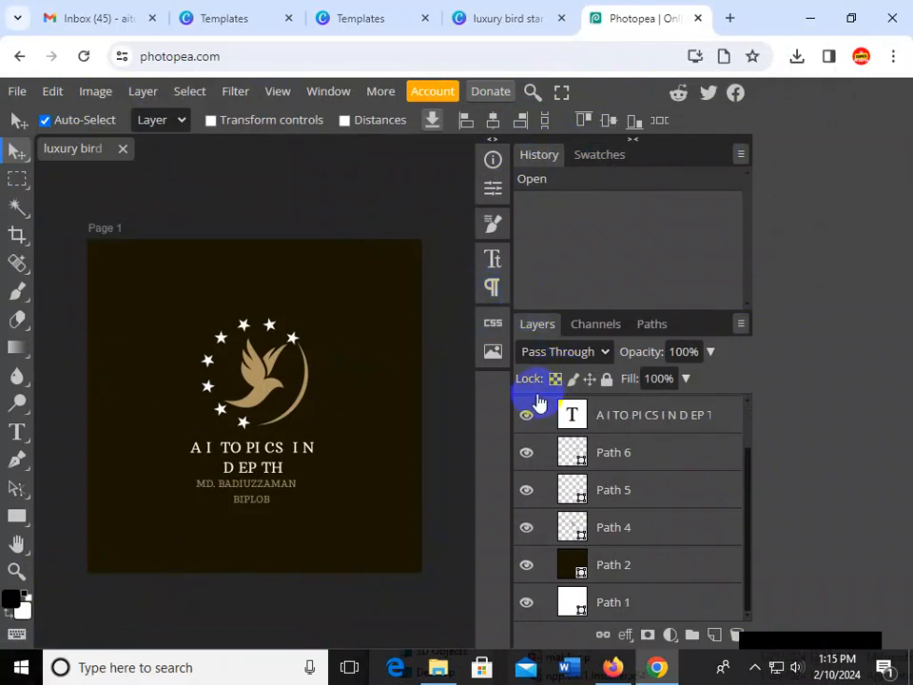
scroll(542, 437, up, 2)
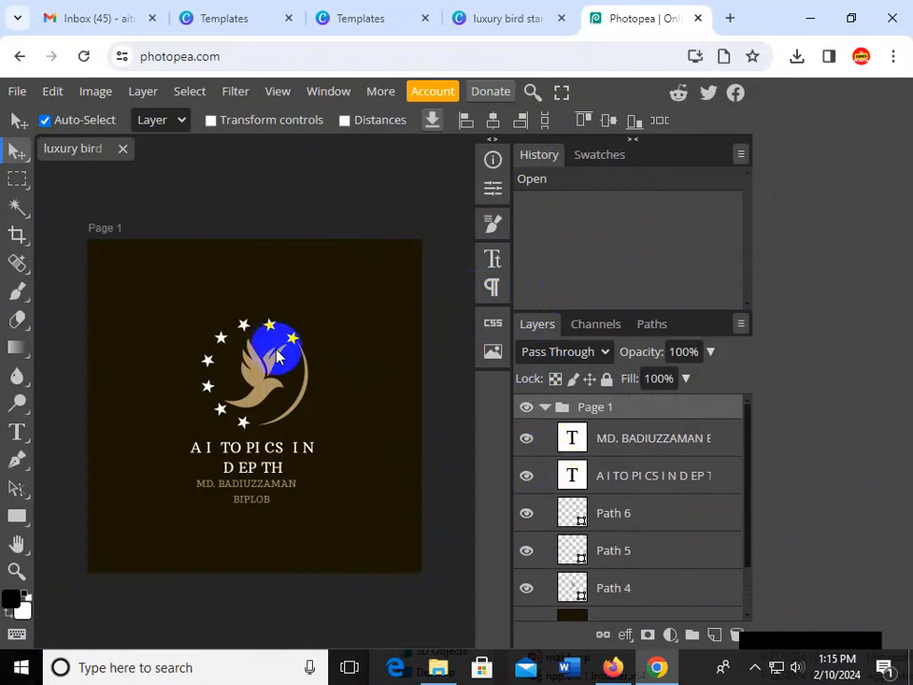
click(255, 369)
scroll(628, 502, down, 2)
scroll(694, 464, up, 2)
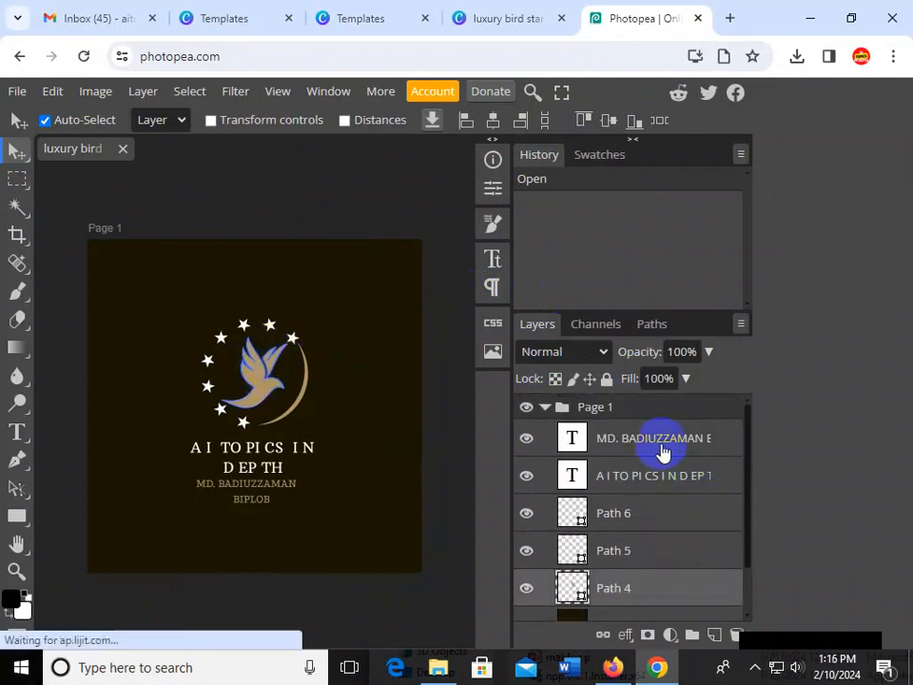
click(660, 444)
click(590, 476)
click(587, 514)
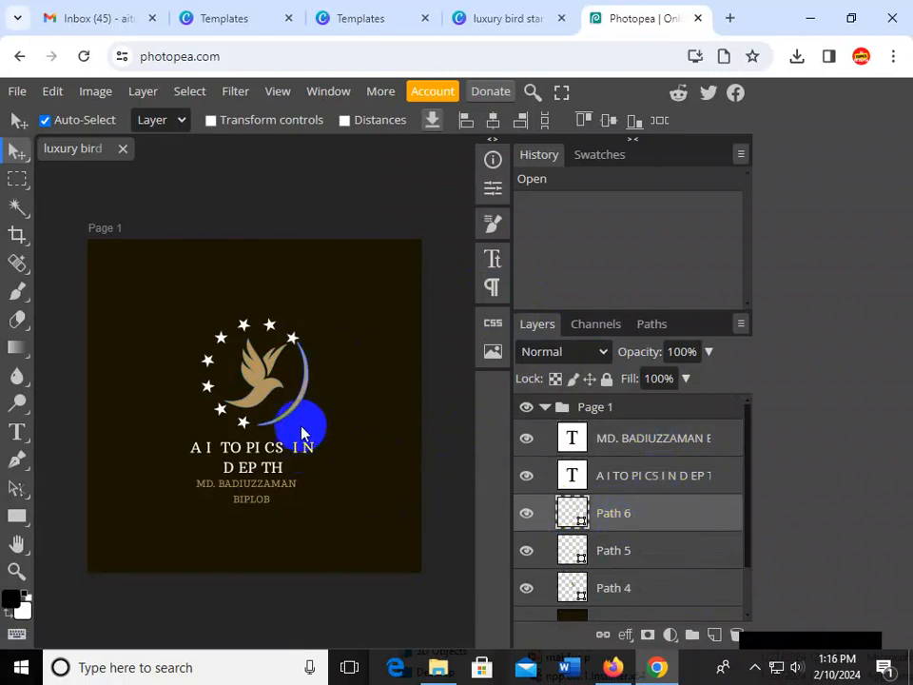
drag(307, 406, 301, 407)
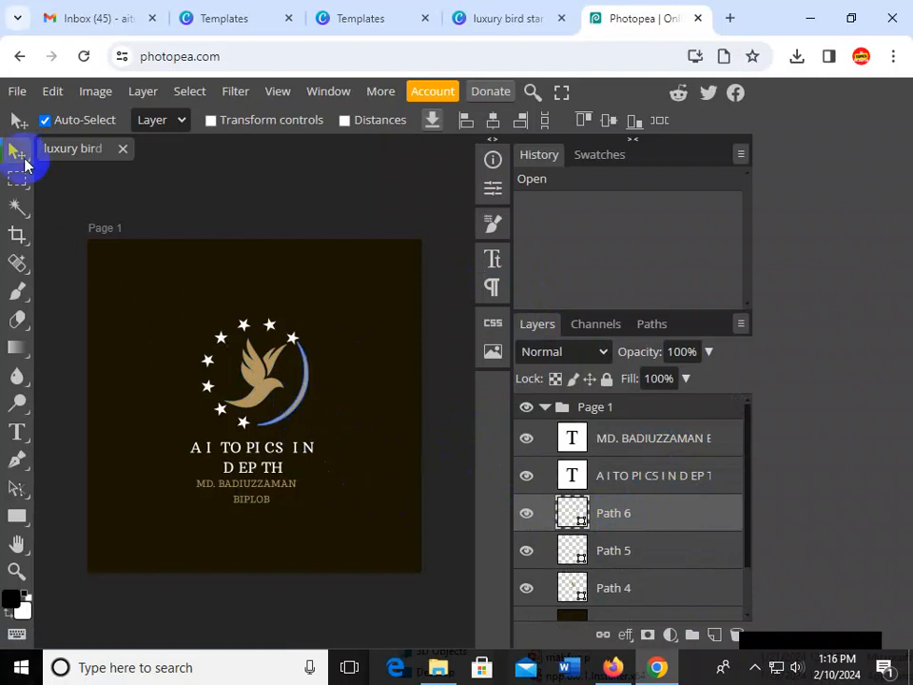
- Save the logo as a PSD file named "luxury bird star logo-pdf" in the Documents folder
click(18, 92)
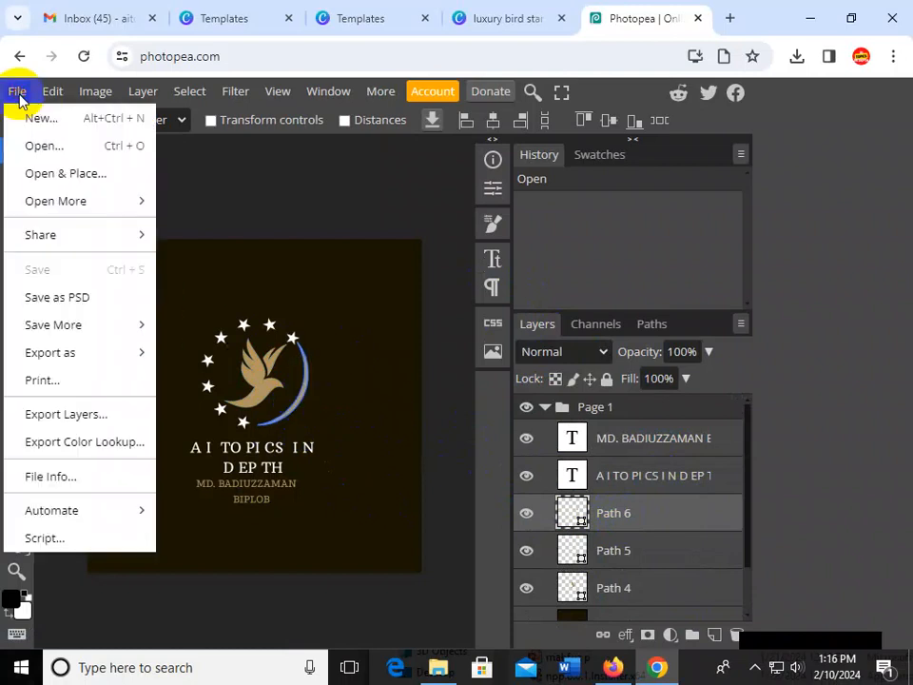
click(80, 302)
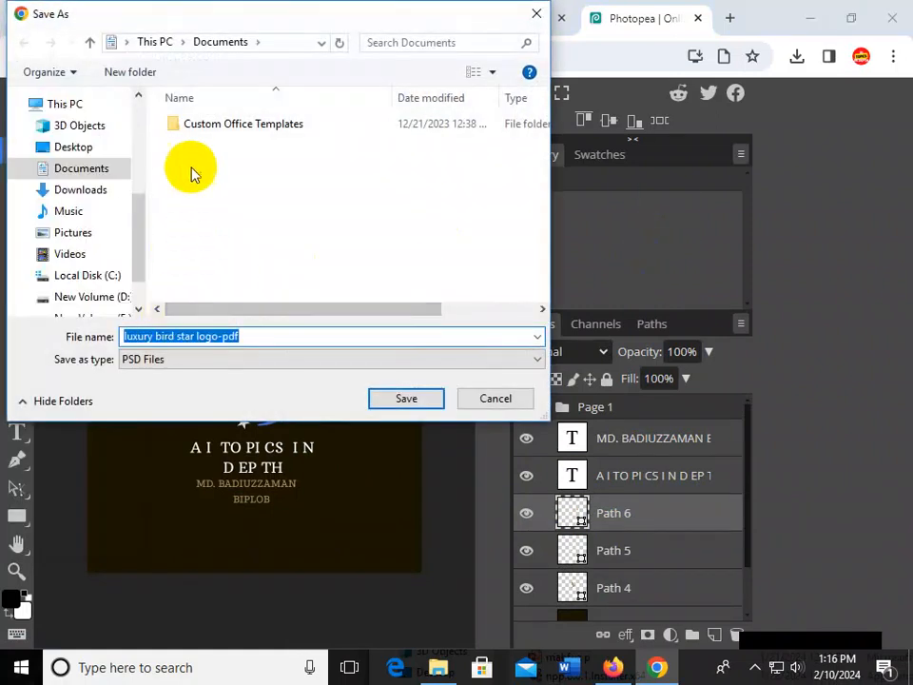
click(389, 400)
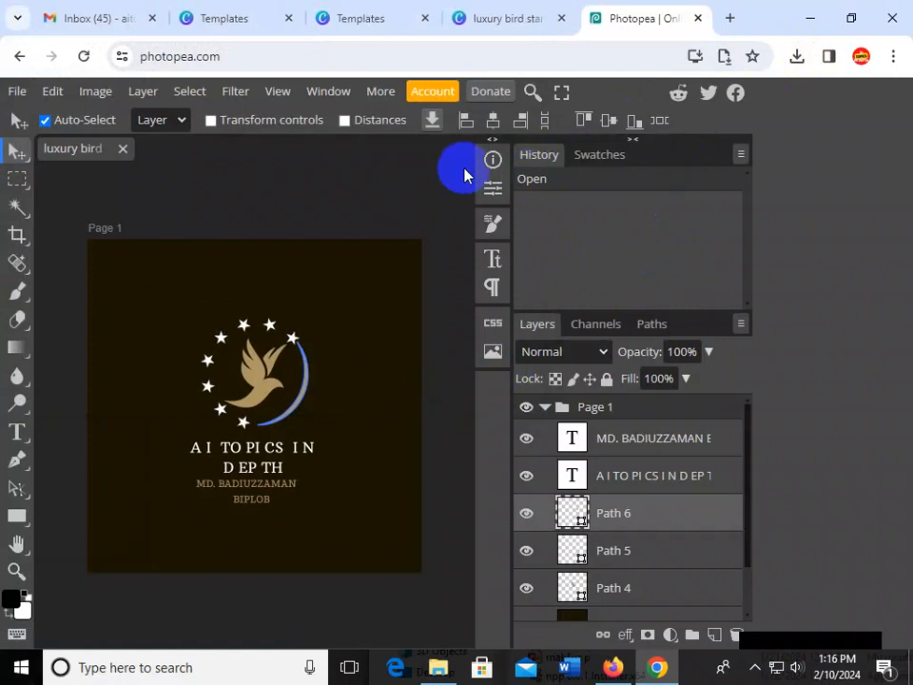
- Check the browser's recent downloads and the site's file access for the saved PSD file
click(796, 57)
click(796, 58)
click(796, 58)
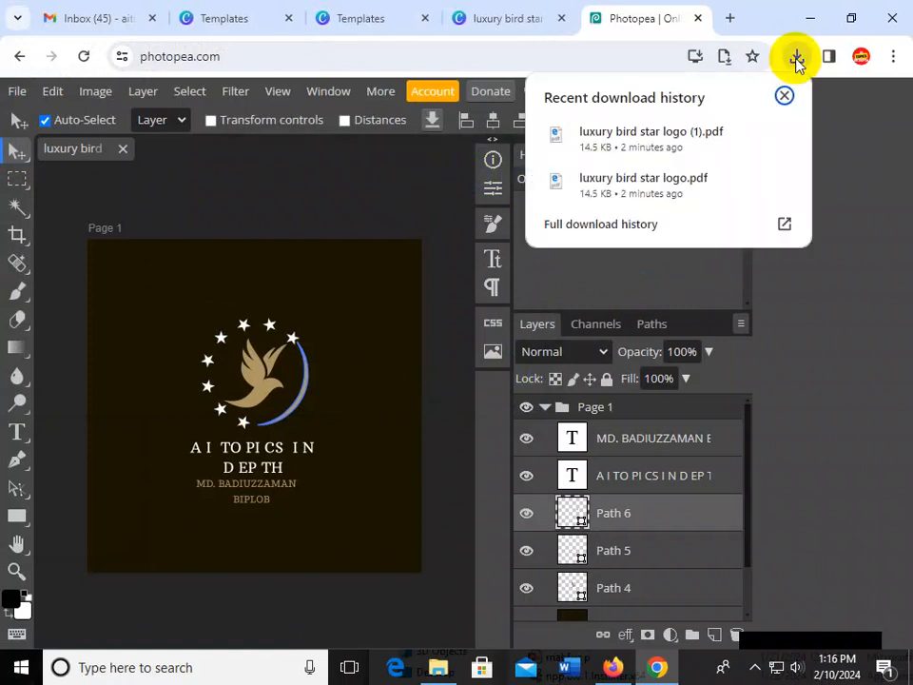
click(796, 58)
click(722, 56)
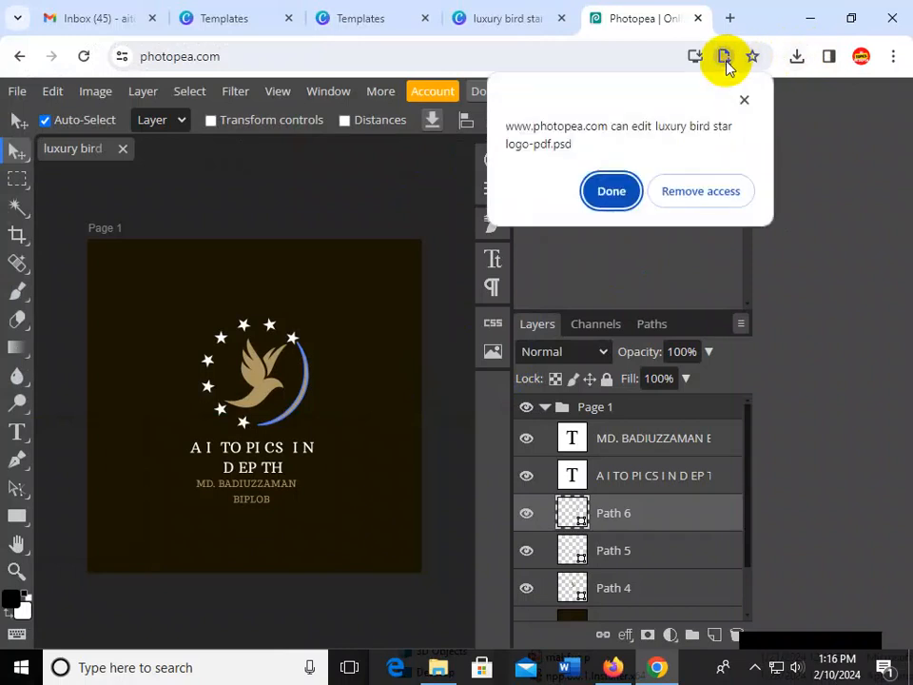
click(614, 190)
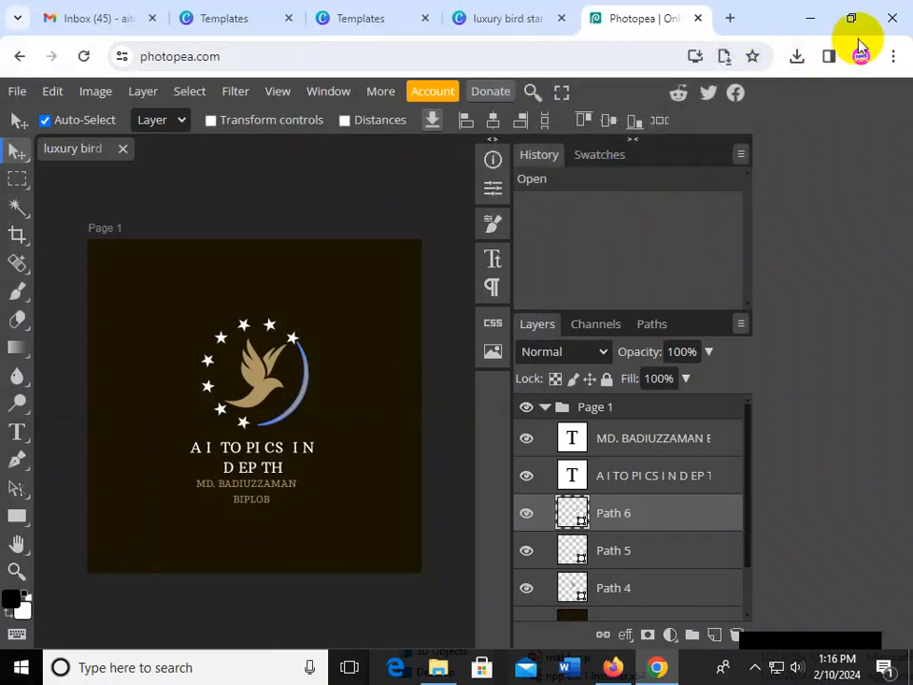
click(796, 59)
click(796, 59)
click(724, 56)
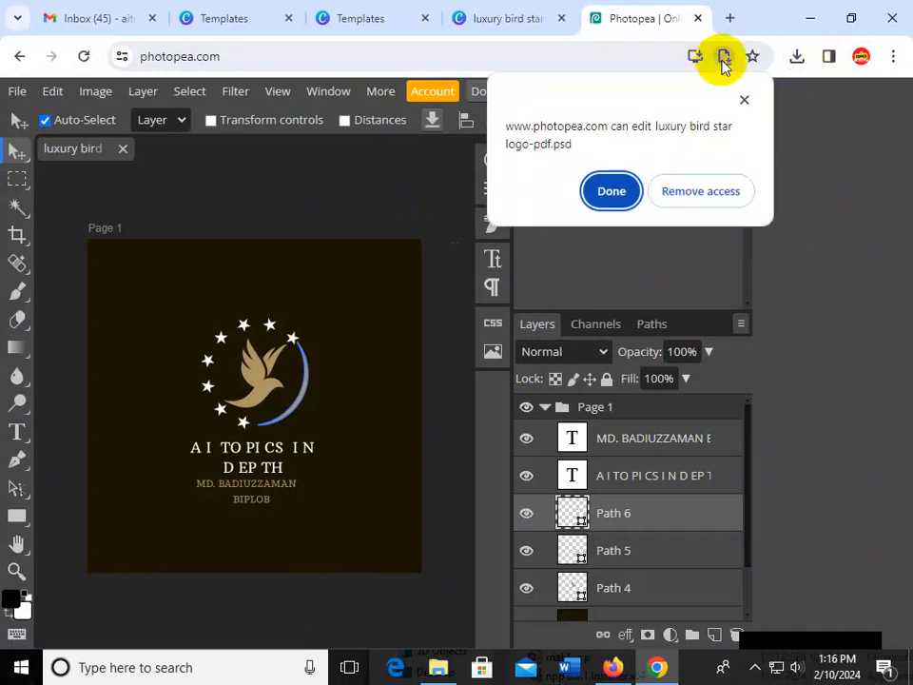
- Review Photopea's edit access to the saved PSD file in the browser and dismiss the access notice
click(612, 191)
click(725, 57)
click(695, 59)
click(725, 56)
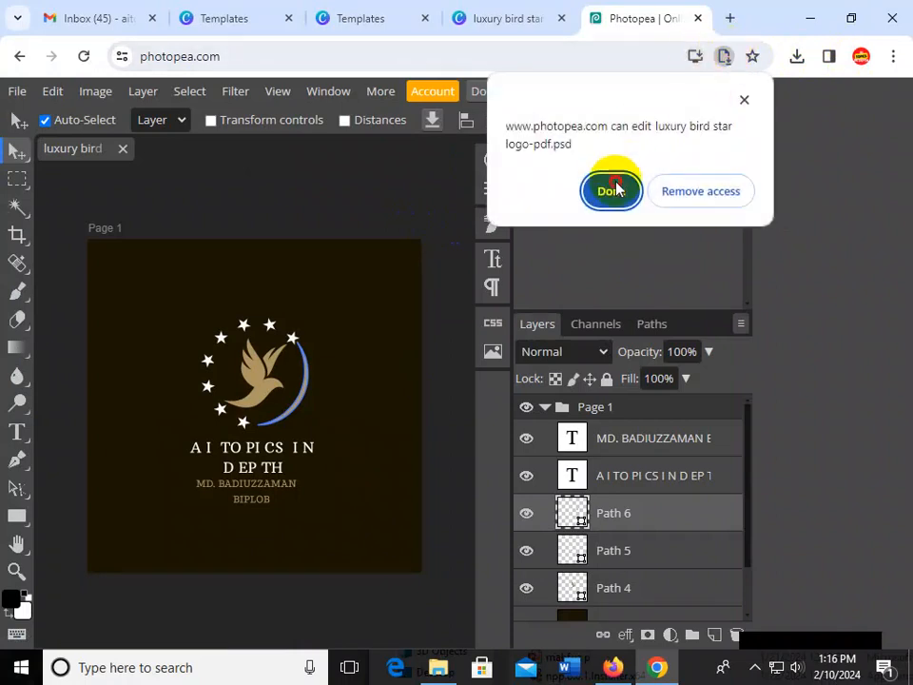
click(612, 191)
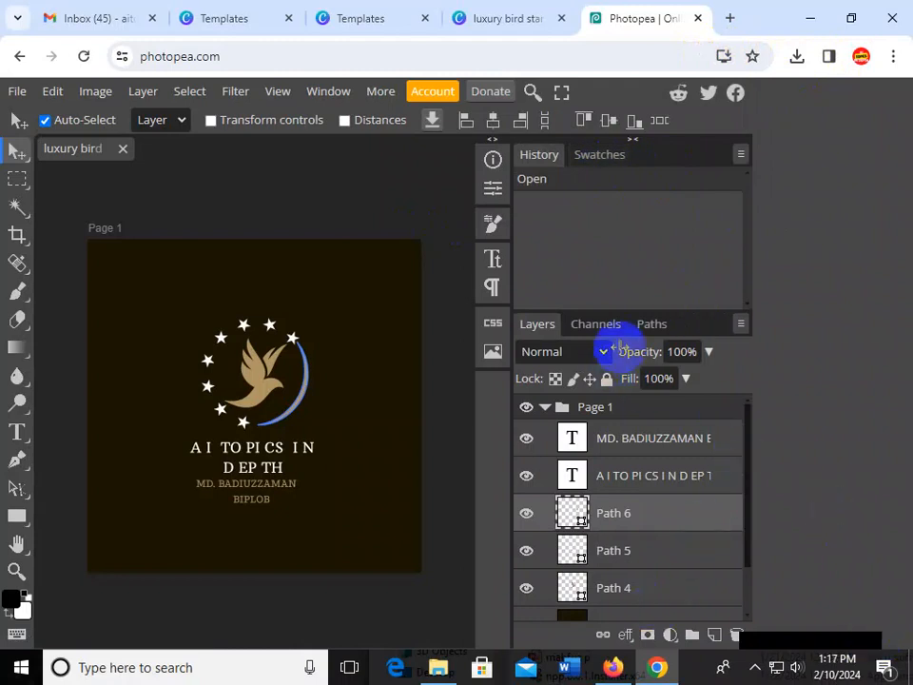
- Locate luxury bird star logo-pdf.psd in the Documents folder in a maximized File Explorer window and return to Photopea in Chrome
click(438, 669)
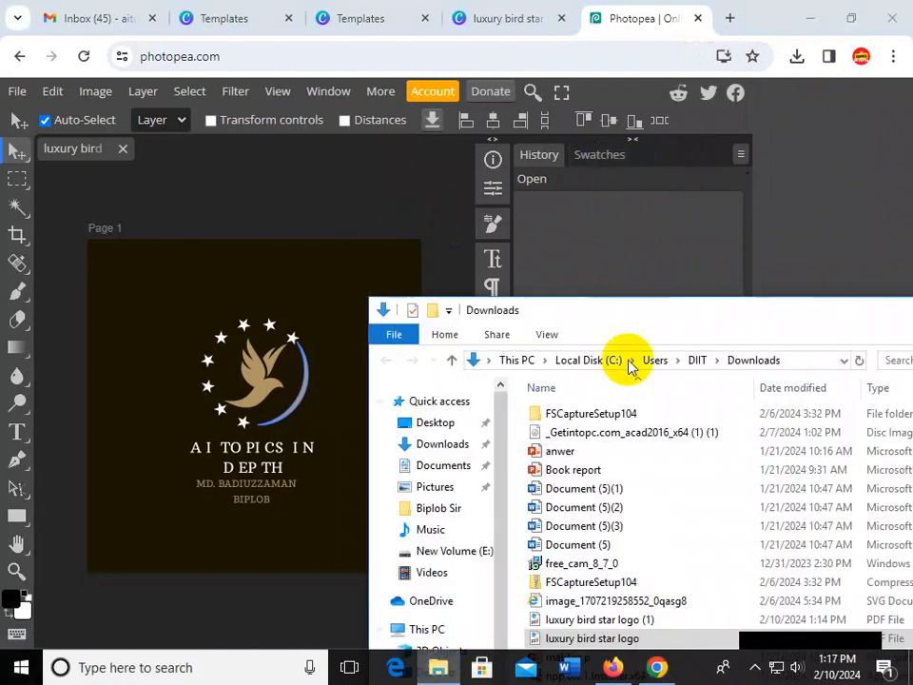
click(805, 362)
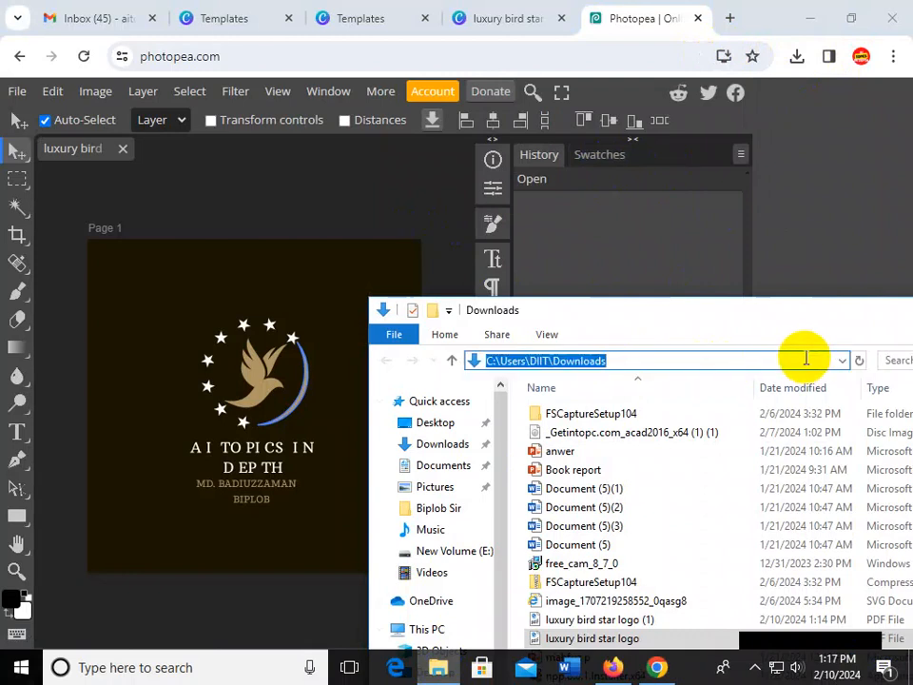
text(Documents)
key(Return)
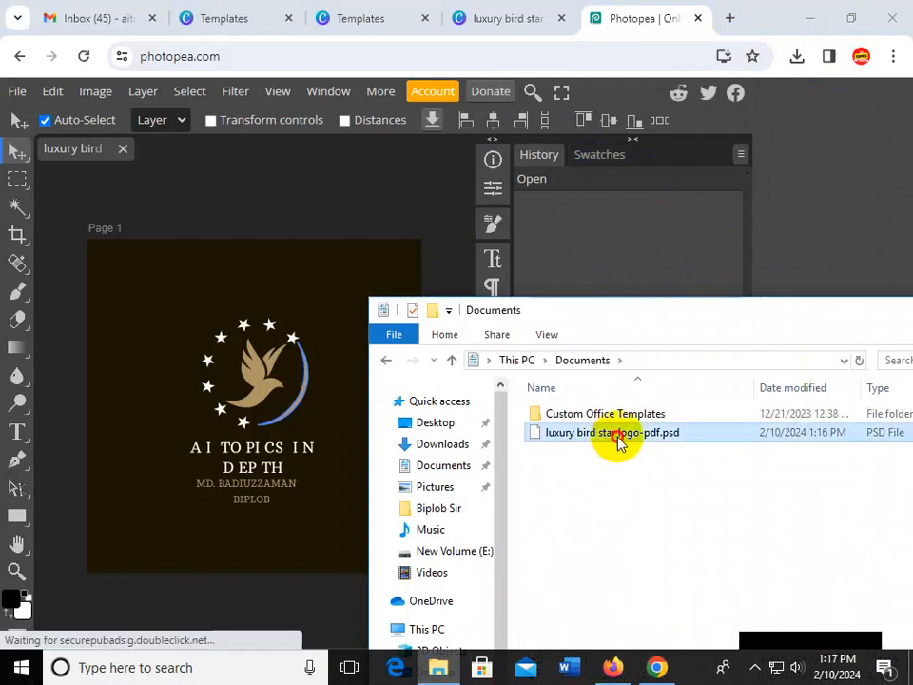
click(619, 440)
drag(754, 315, 561, 52)
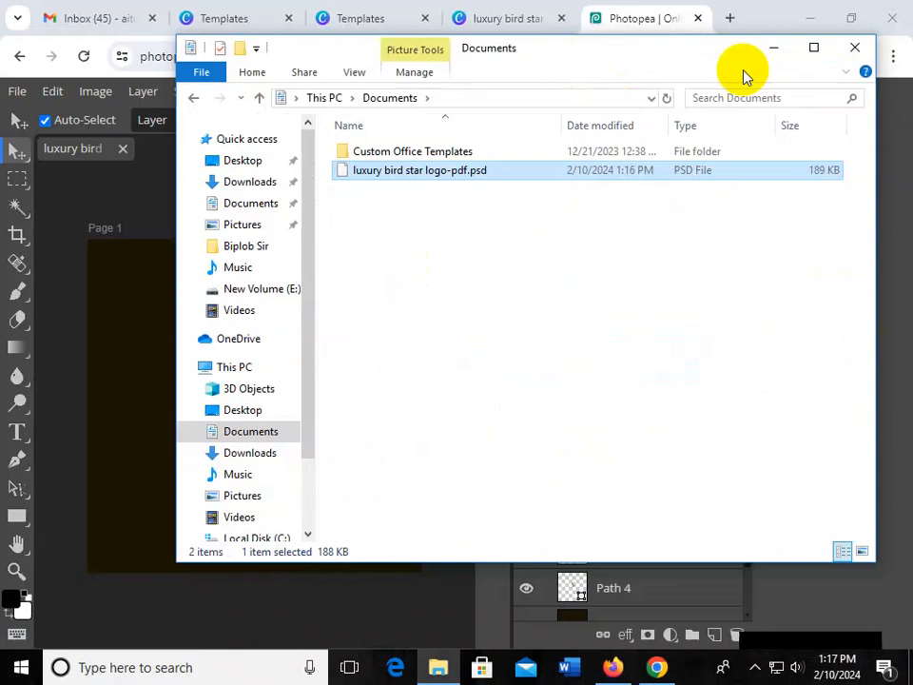
click(816, 49)
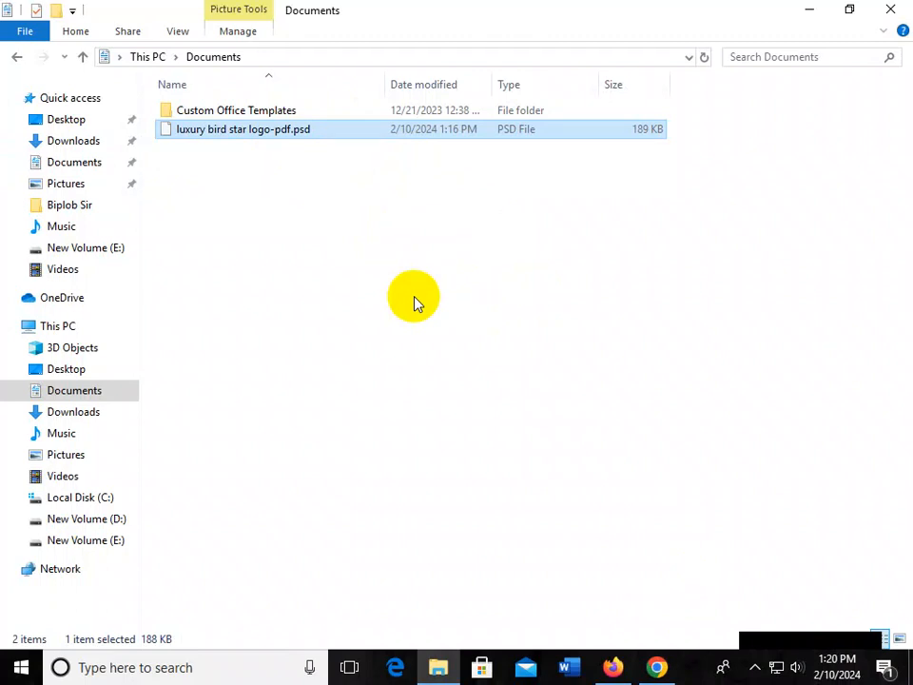
click(656, 665)
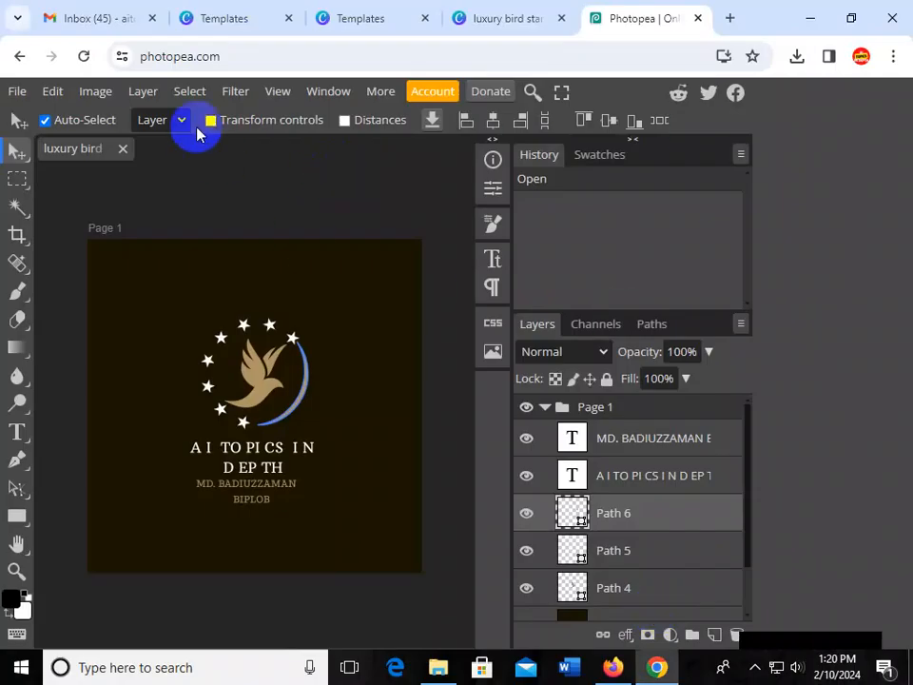